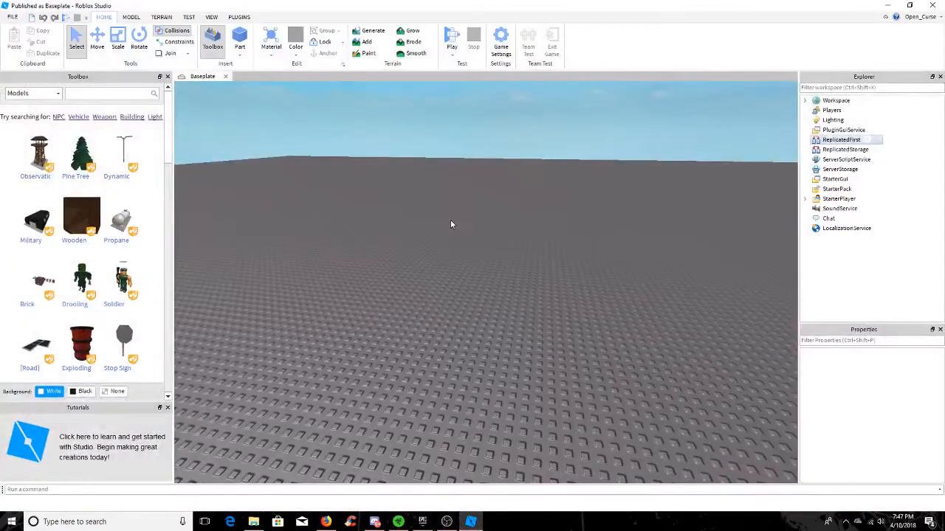
{"action": "right_click_drag", "start_coordinate": [323, 203], "coordinate": [261, 179]}
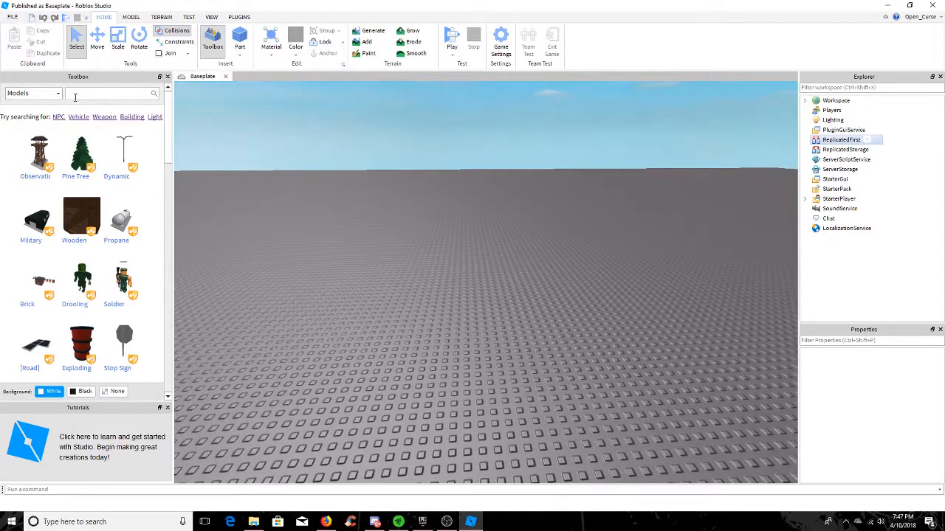
{"action": "right_click_drag", "start_coordinate": [416, 231], "coordinate": [416, 232]}
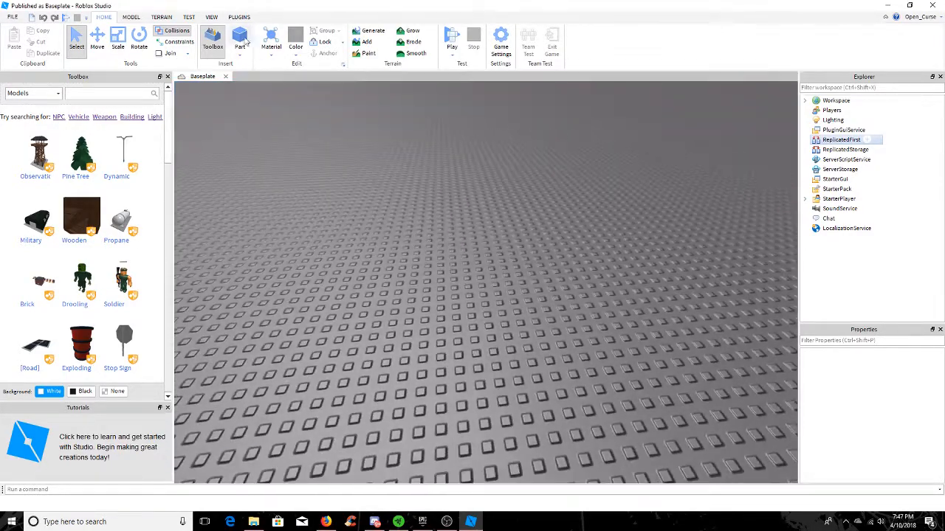
Install the free Character Animations v2 plugin from the plugin library, and close the plugin management page
{"action": "left_click", "coordinate": [239, 17]}
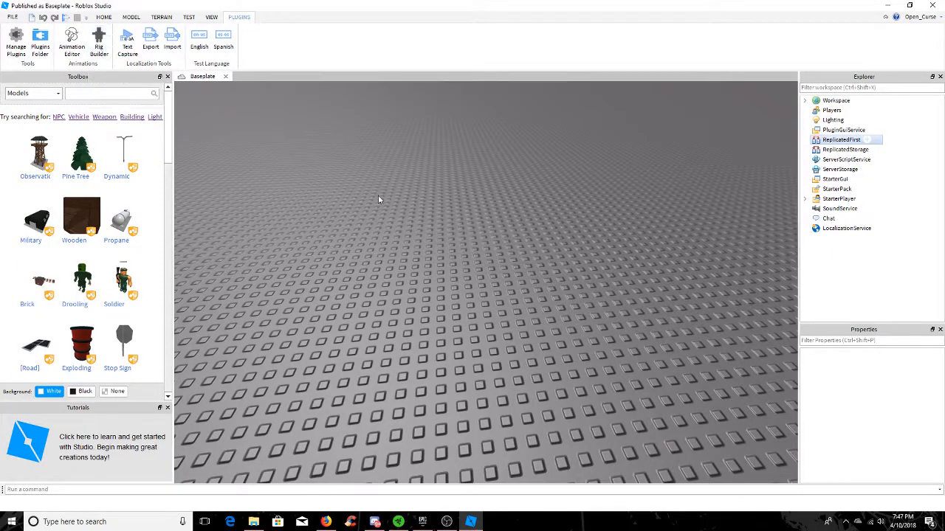
{"action": "left_click", "coordinate": [16, 45]}
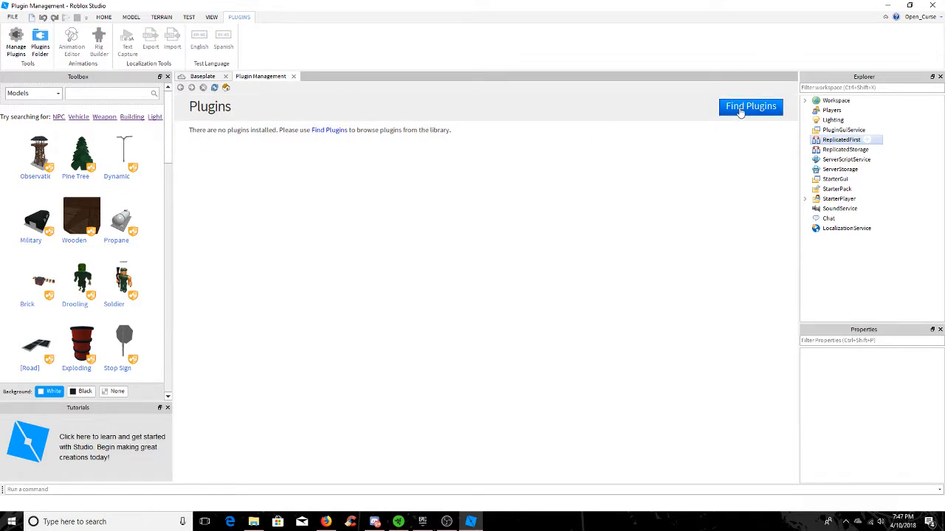
{"action": "left_click", "coordinate": [749, 107]}
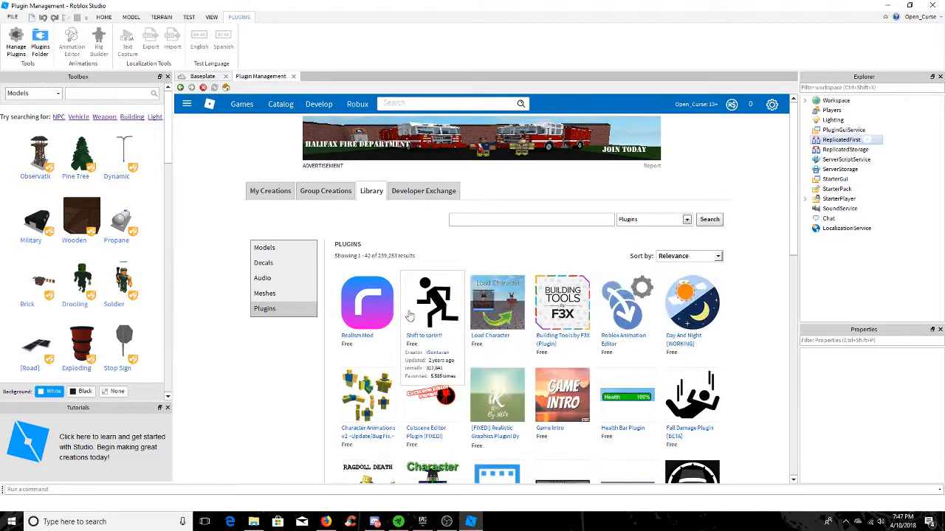
{"action": "left_click", "coordinate": [371, 403]}
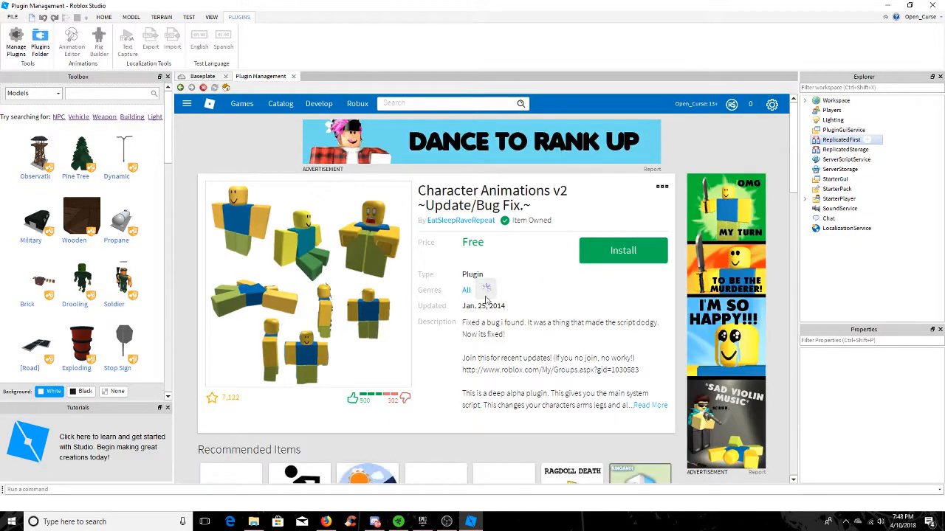
{"action": "left_click", "coordinate": [613, 255]}
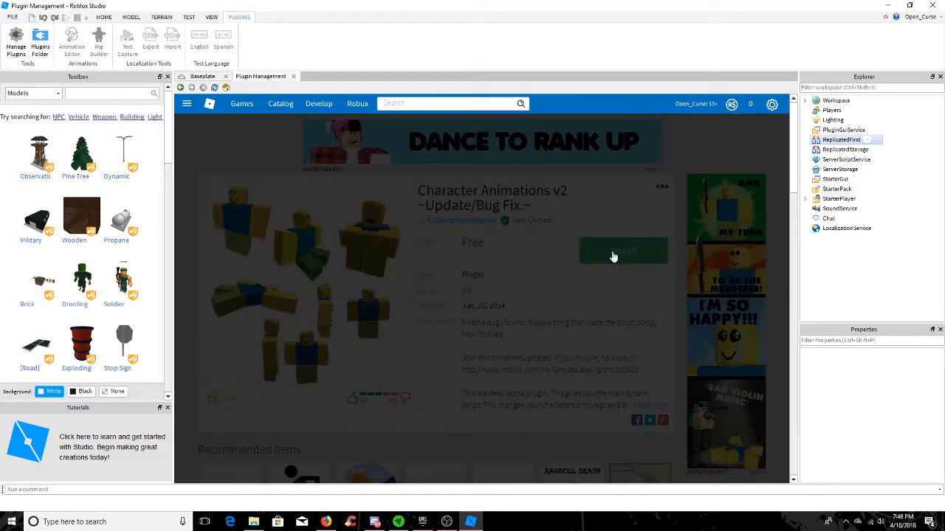
{"action": "left_click", "coordinate": [481, 320]}
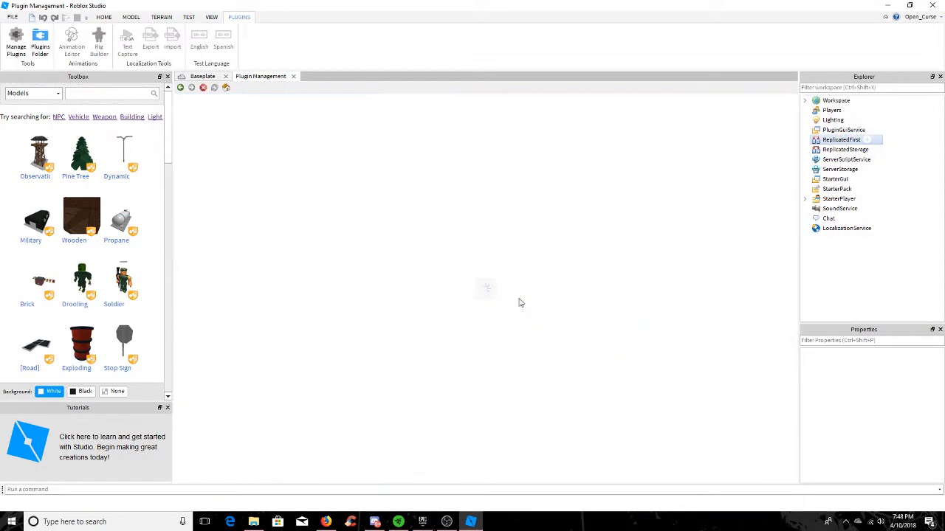
{"action": "left_click", "coordinate": [105, 17]}
{"action": "left_click", "coordinate": [202, 76]}
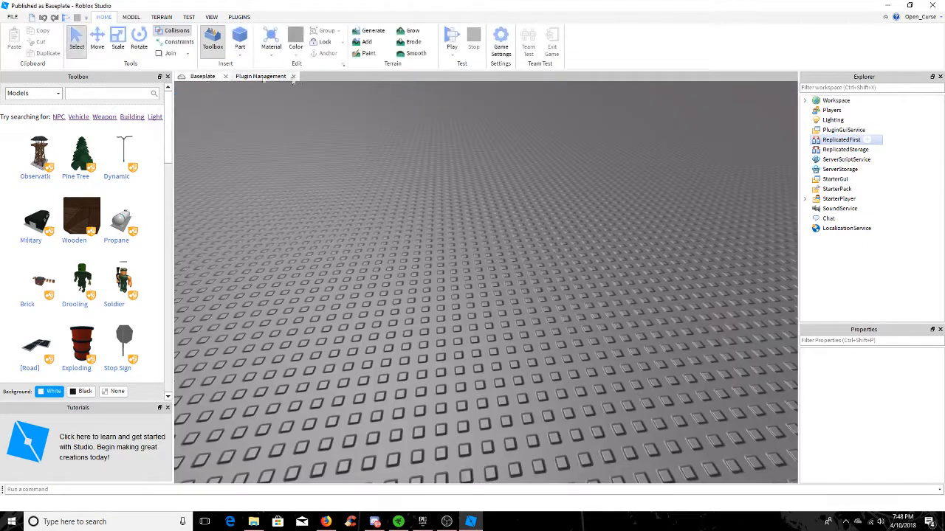
{"action": "left_click", "coordinate": [294, 76]}
{"action": "right_click_drag", "start_coordinate": [414, 186], "coordinate": [412, 189]}
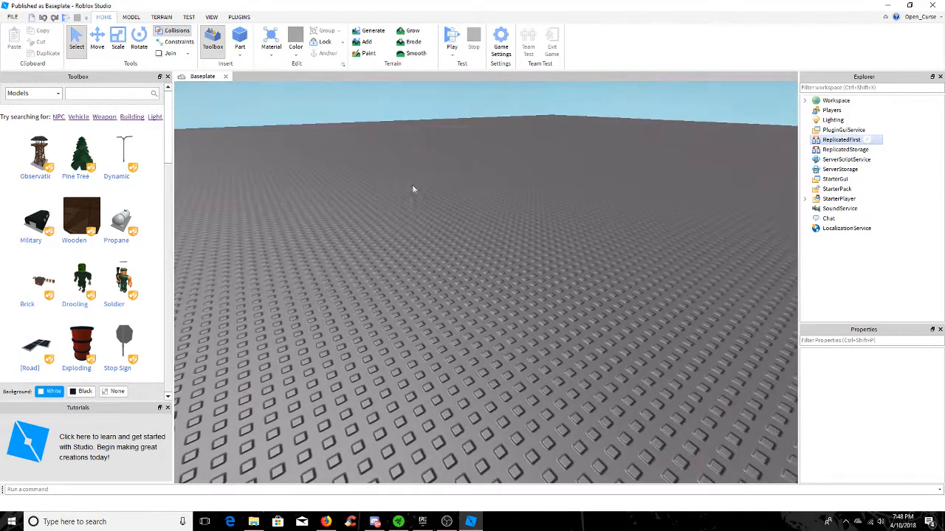
Remove the Character Animations v2 plugin from the installed plugins and return to the Baseplate view
{"action": "left_click", "coordinate": [238, 17]}
{"action": "left_click", "coordinate": [16, 42]}
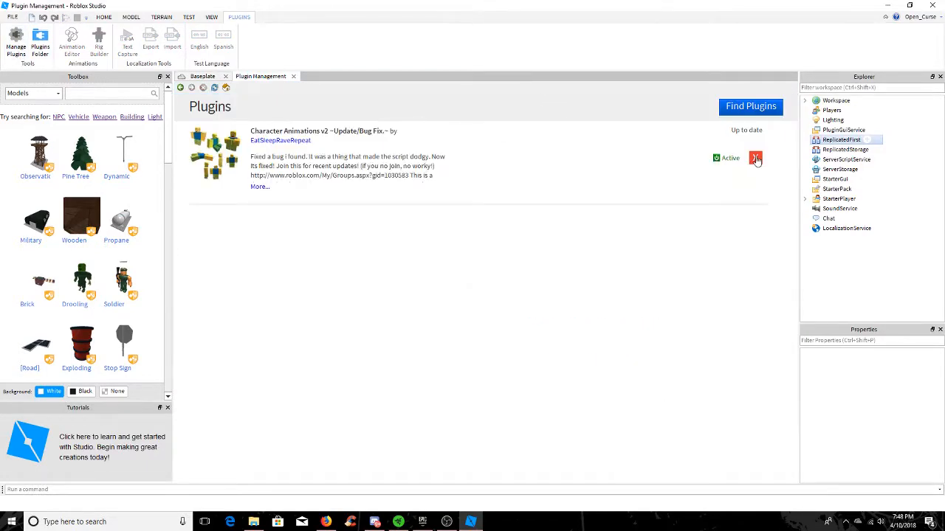
{"action": "left_click", "coordinate": [755, 159]}
{"action": "left_click", "coordinate": [459, 334]}
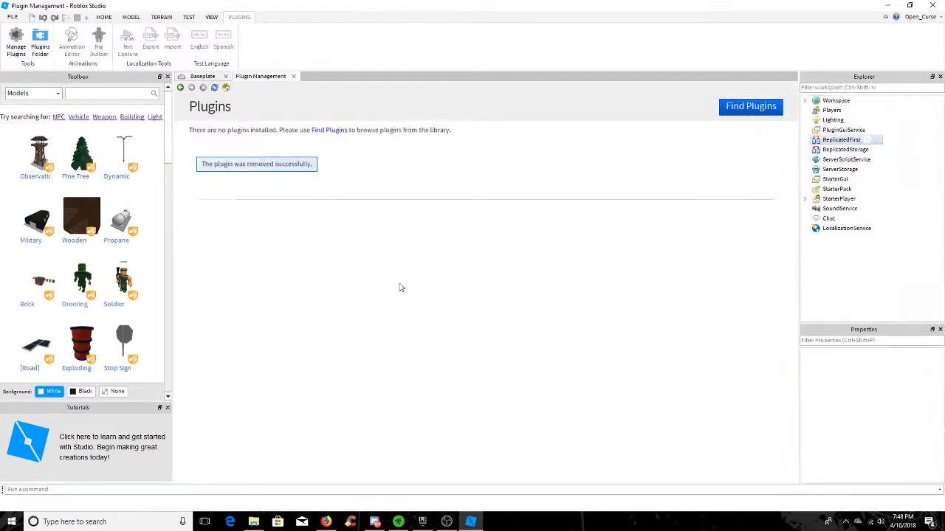
{"action": "left_click", "coordinate": [206, 77]}
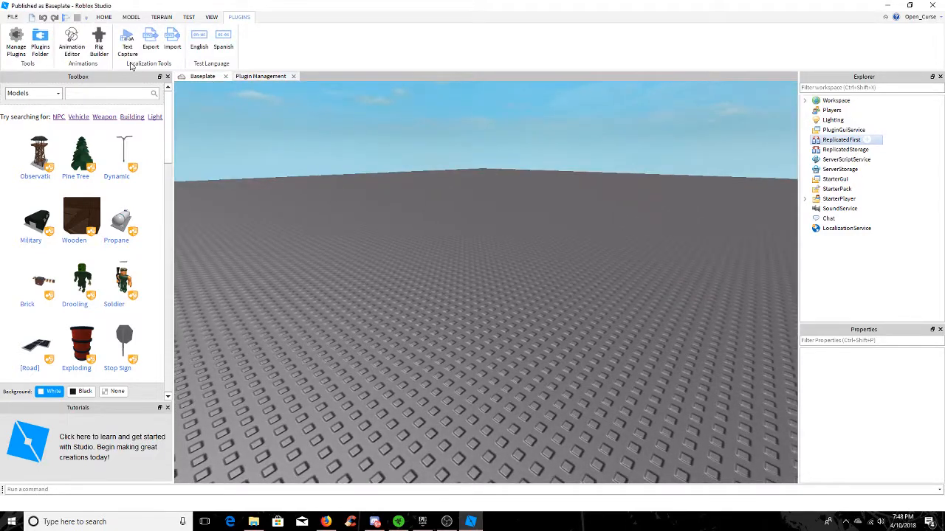
Insert an R15 Block Rig onto the baseplate with the Rig Builder
{"action": "left_click", "coordinate": [105, 50]}
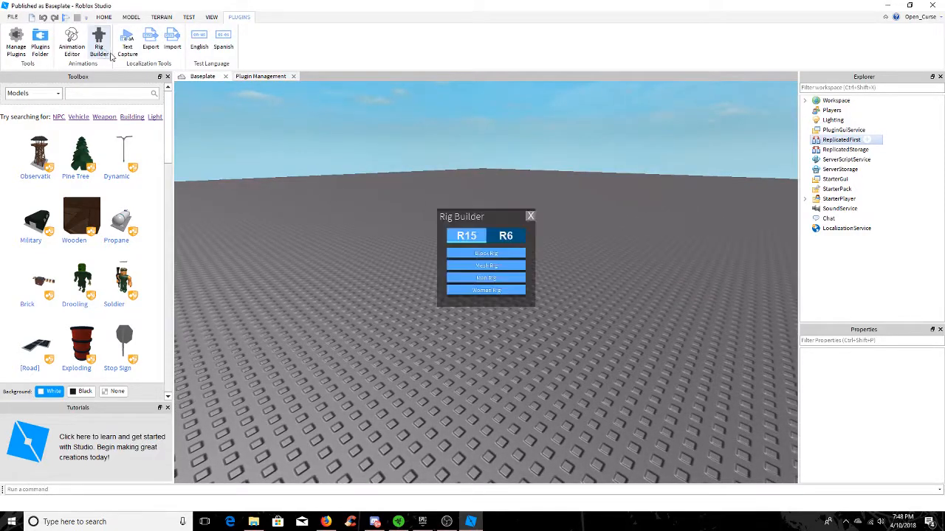
{"action": "left_click", "coordinate": [493, 242]}
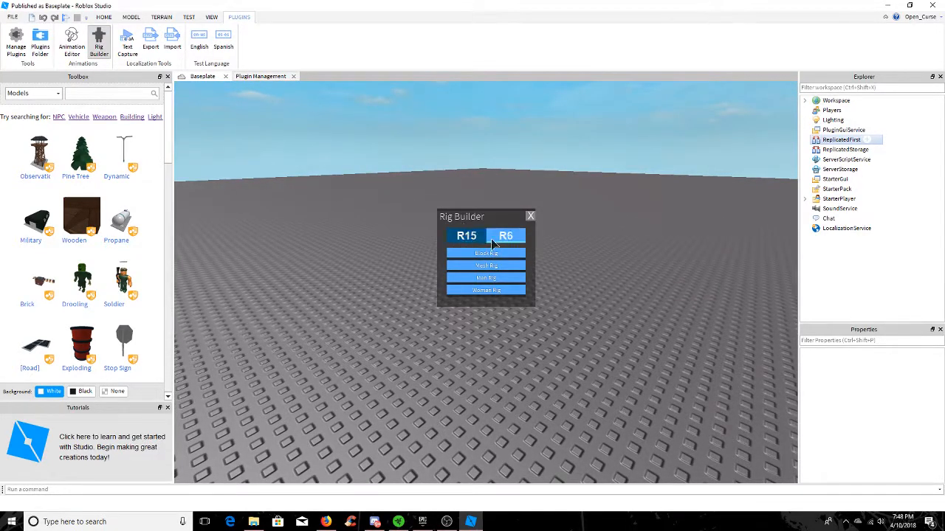
{"action": "left_click", "coordinate": [466, 238]}
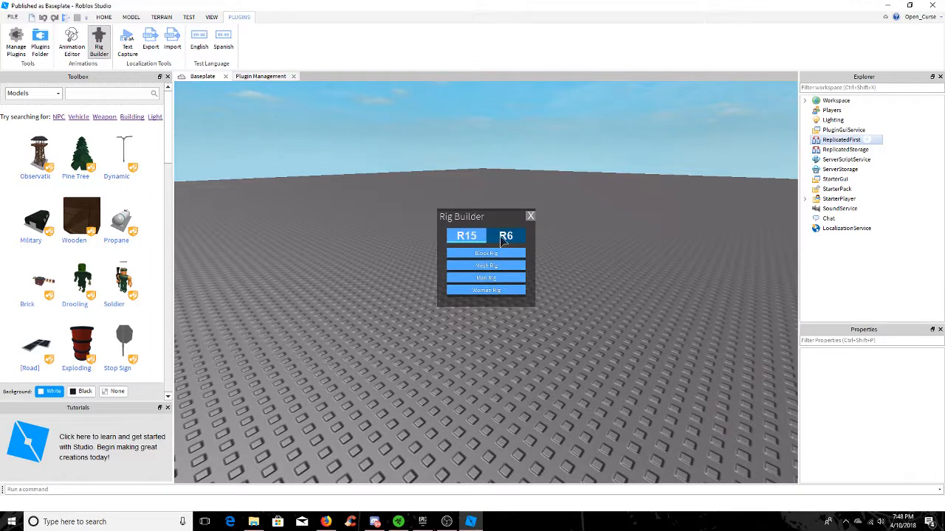
{"action": "left_click", "coordinate": [508, 243]}
{"action": "left_click", "coordinate": [497, 240]}
{"action": "left_click", "coordinate": [494, 255]}
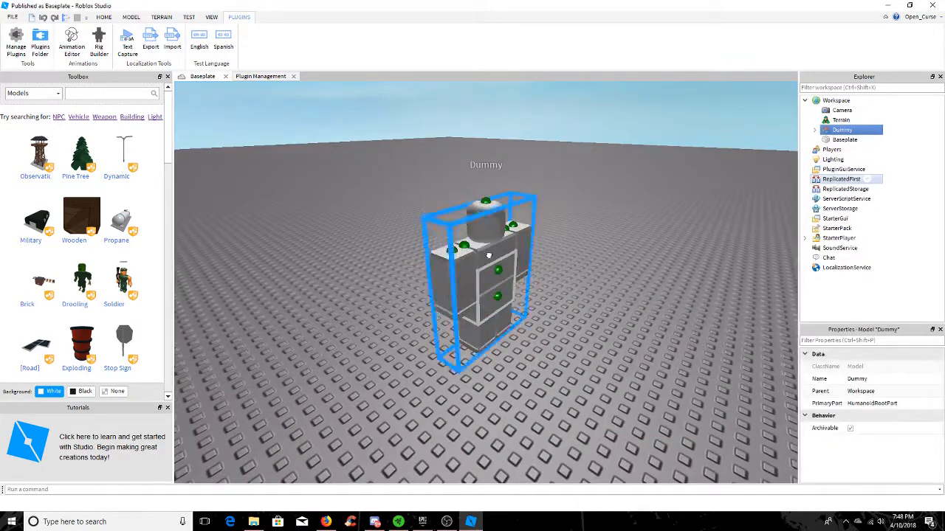
Move the dummy rig a short distance across the baseplate and deselect it
{"action": "left_click_drag", "start_coordinate": [489, 256], "coordinate": [503, 327]}
{"action": "left_click", "coordinate": [583, 327]}
{"action": "right_click_drag", "start_coordinate": [584, 327], "coordinate": [576, 327]}
{"action": "scroll", "coordinate": [495, 312], "scroll_direction": "up", "scroll_amount": 3}
{"action": "left_click", "coordinate": [459, 287]}
{"action": "left_click_drag", "start_coordinate": [459, 287], "coordinate": [504, 331]}
{"action": "left_click", "coordinate": [586, 323]}
{"action": "left_click", "coordinate": [131, 16]}
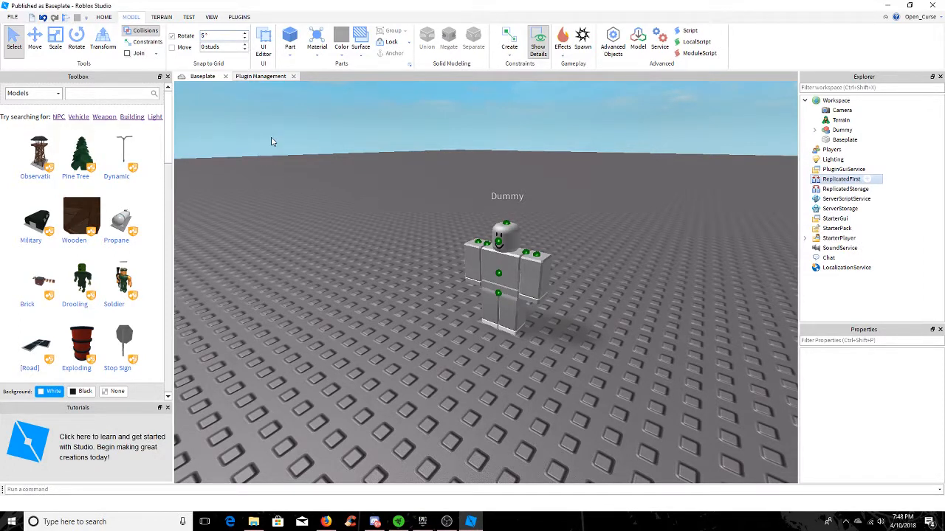
{"action": "left_click_drag", "start_coordinate": [517, 325], "coordinate": [506, 349]}
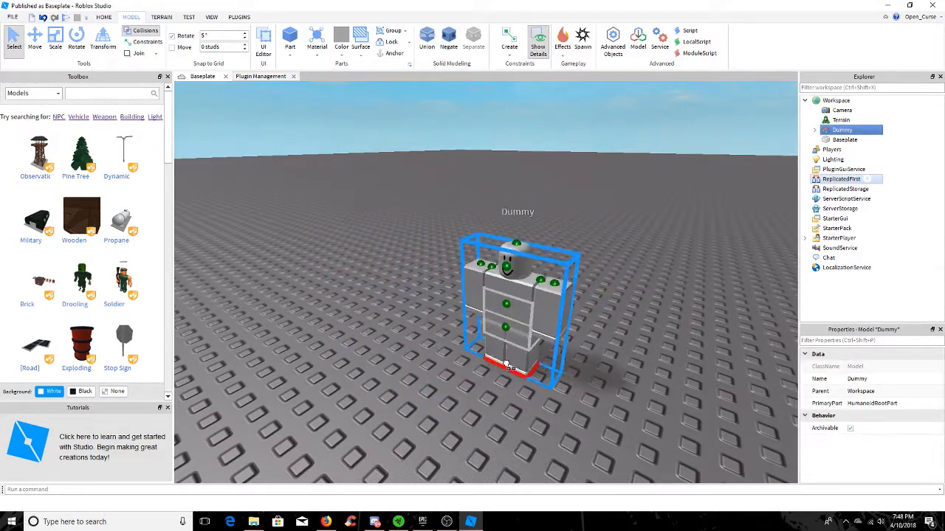
{"action": "left_click", "coordinate": [211, 111]}
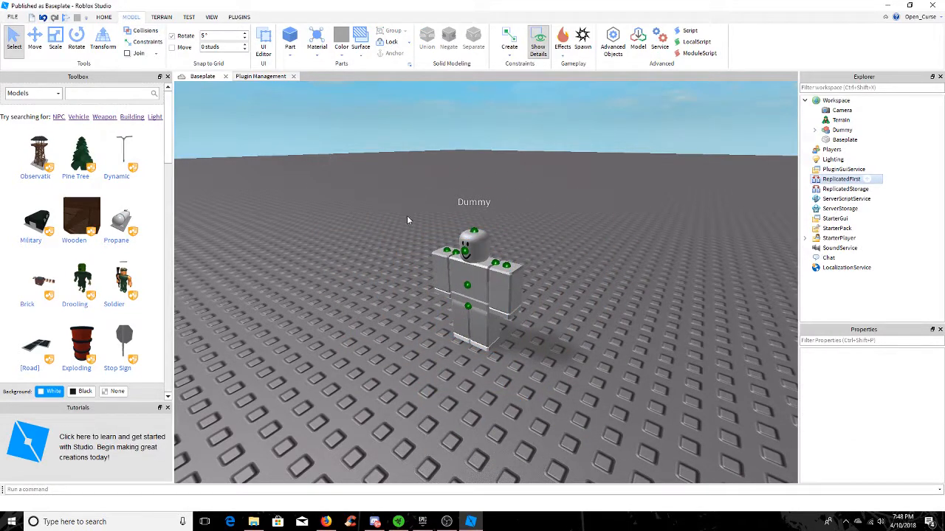
Load the dummy rig into the Animation Editor as the rig to animate
{"action": "left_click", "coordinate": [472, 284]}
{"action": "left_click", "coordinate": [239, 17]}
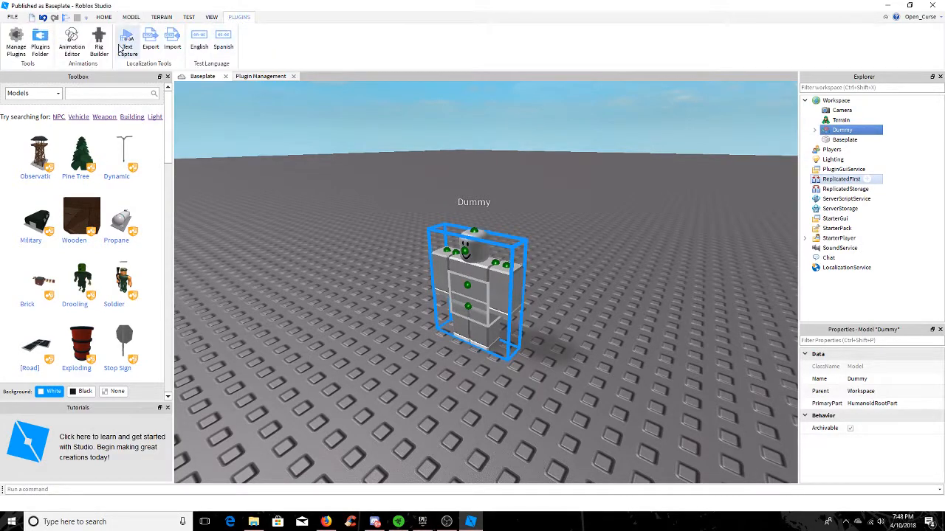
{"action": "left_click", "coordinate": [75, 46]}
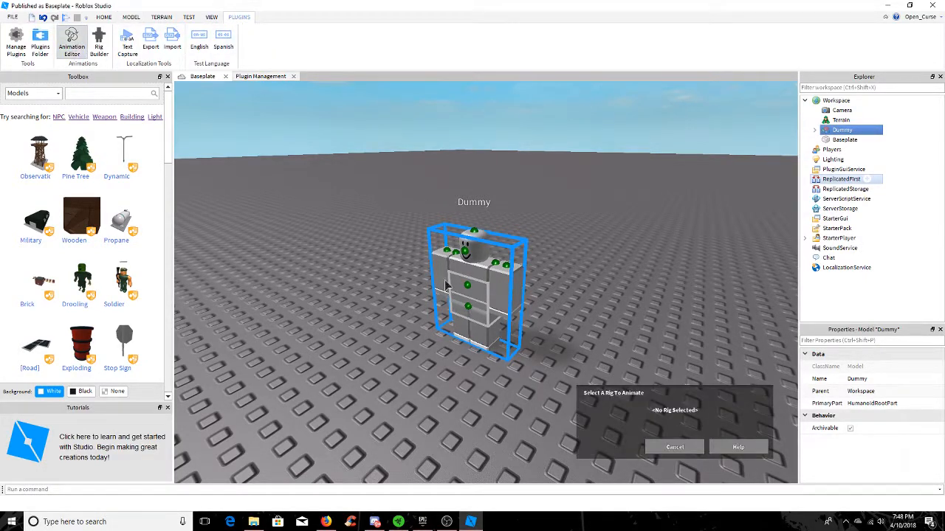
{"action": "left_click", "coordinate": [608, 453]}
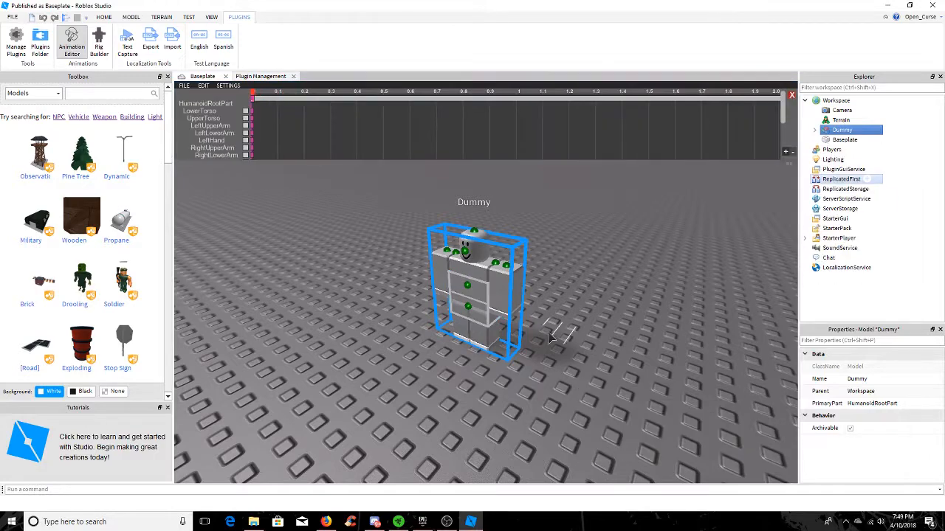
Rotate the dummy's right upper arm slightly outward from the body at the start of the timeline
{"action": "right_click_drag", "start_coordinate": [556, 328], "coordinate": [570, 330]}
{"action": "scroll", "coordinate": [569, 329], "scroll_direction": "up", "scroll_amount": 5}
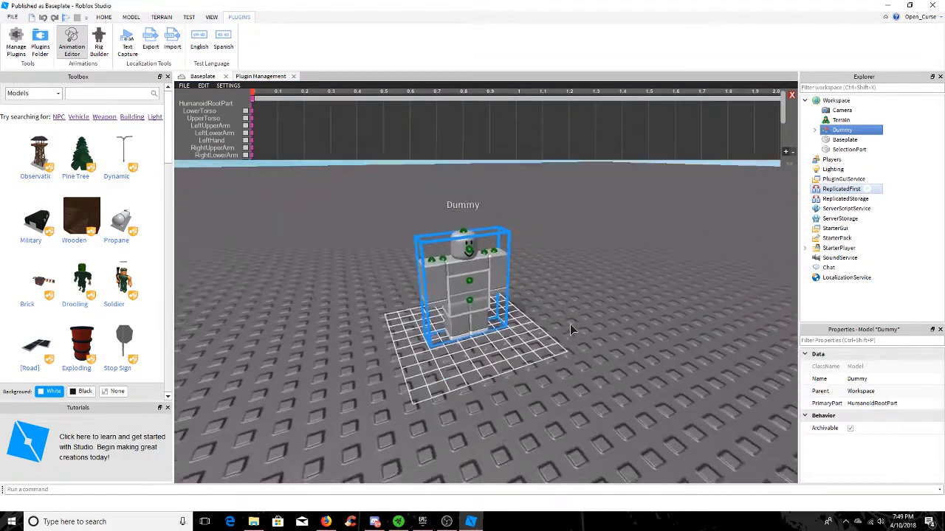
{"action": "scroll", "coordinate": [276, 116], "scroll_direction": "down", "scroll_amount": 4}
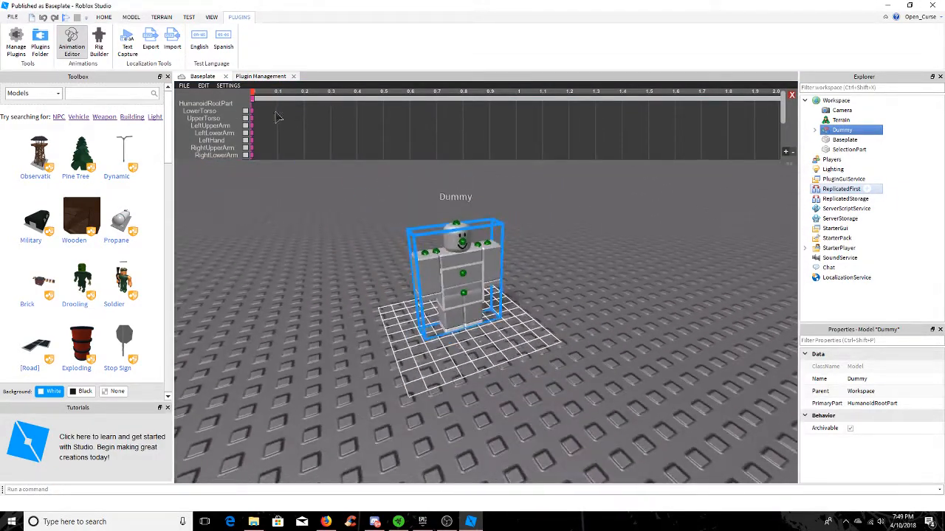
{"action": "scroll", "coordinate": [441, 300], "scroll_direction": "up", "scroll_amount": 2}
{"action": "right_click_drag", "start_coordinate": [445, 313], "coordinate": [436, 288]}
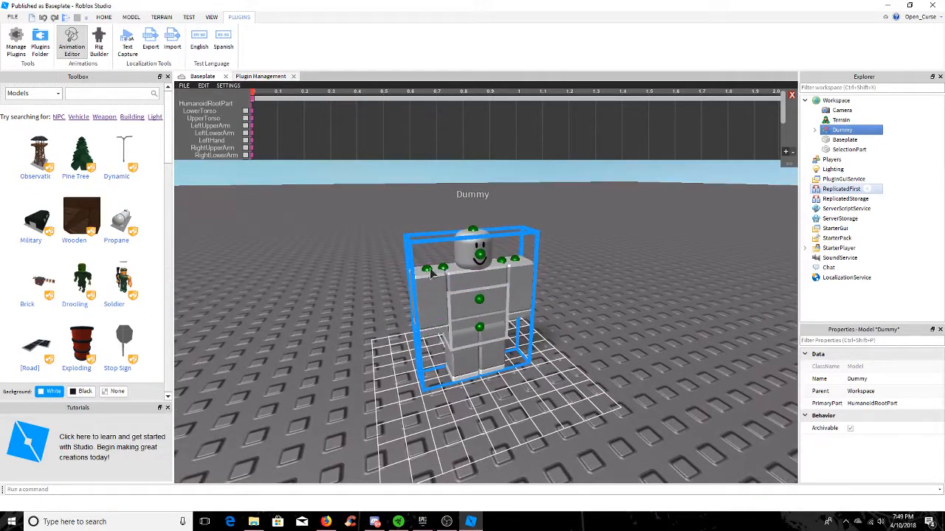
{"action": "right_click_drag", "start_coordinate": [367, 297], "coordinate": [463, 294]}
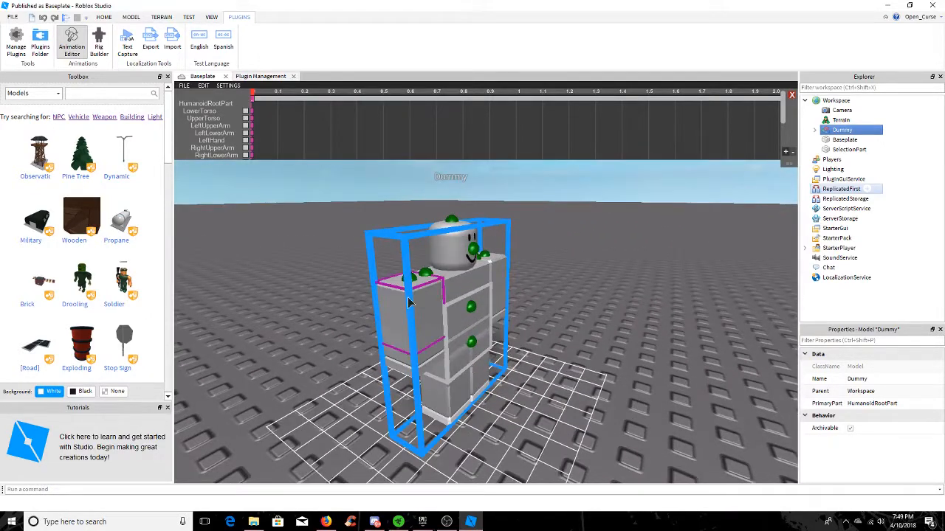
{"action": "right_click_drag", "start_coordinate": [556, 284], "coordinate": [557, 290]}
{"action": "left_click", "coordinate": [467, 299]}
{"action": "right_click_drag", "start_coordinate": [452, 230], "coordinate": [446, 209]}
{"action": "left_click_drag", "start_coordinate": [454, 182], "coordinate": [468, 184]}
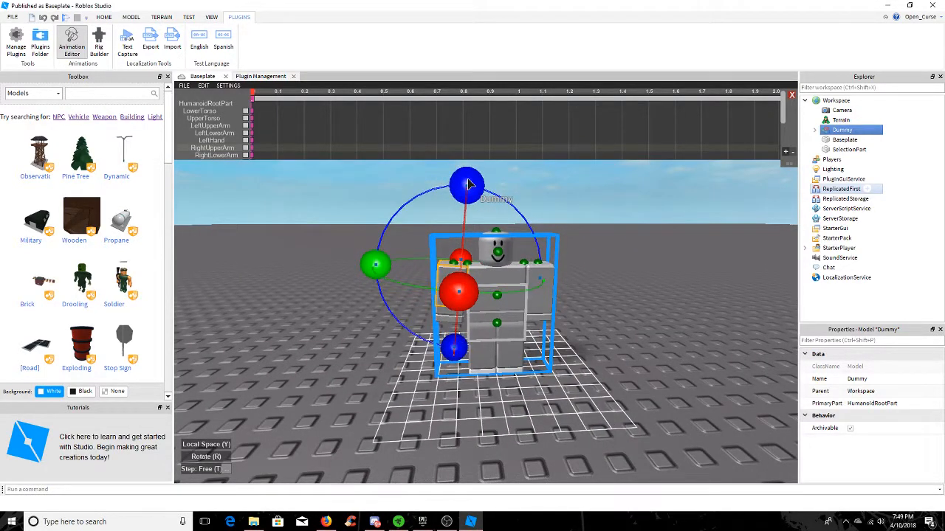
{"action": "left_click", "coordinate": [620, 214]}
Rotate the dummy's left upper arm slightly outward from the body to mirror the right arm
{"action": "left_click", "coordinate": [552, 272]}
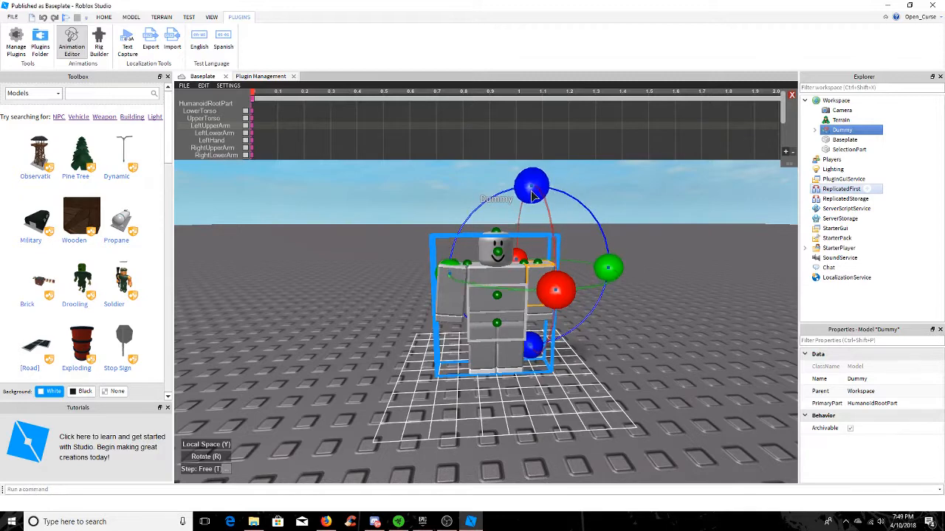
{"action": "left_click_drag", "start_coordinate": [533, 192], "coordinate": [523, 189]}
{"action": "left_click", "coordinate": [600, 215]}
{"action": "left_click", "coordinate": [505, 257]}
{"action": "right_click_drag", "start_coordinate": [512, 267], "coordinate": [543, 295]}
{"action": "left_click_drag", "start_coordinate": [524, 276], "coordinate": [524, 266]}
{"action": "left_click", "coordinate": [576, 205]}
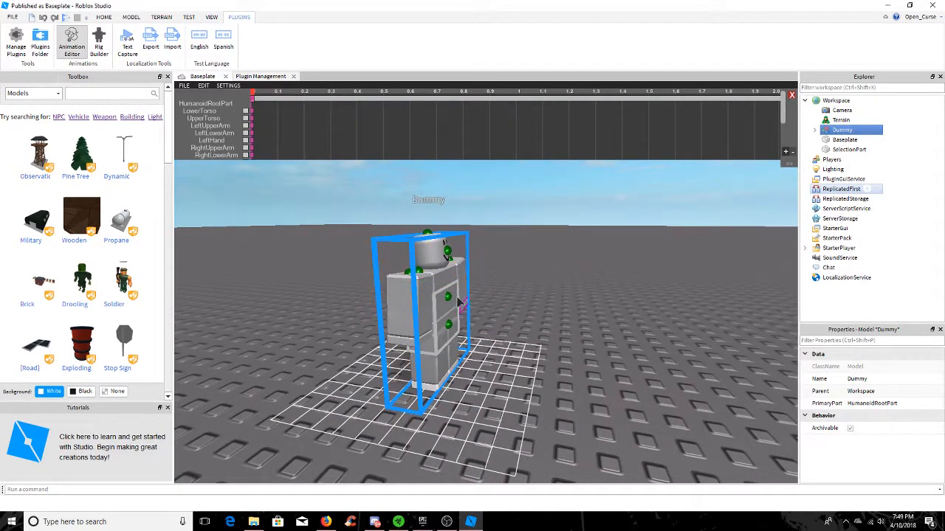
Rotate the dummy's right upper leg forward into a stepping pose
{"action": "left_click", "coordinate": [438, 287]}
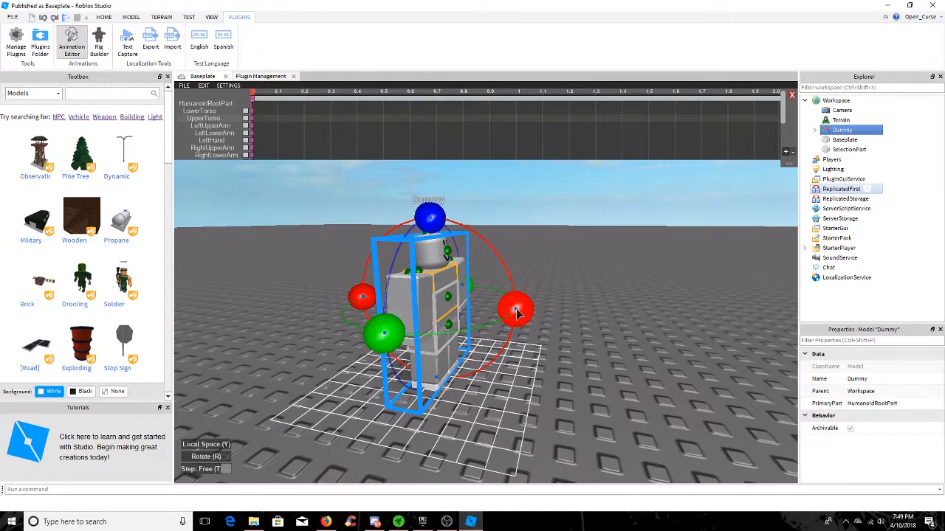
{"action": "left_click", "coordinate": [446, 341]}
{"action": "left_click_drag", "start_coordinate": [514, 340], "coordinate": [502, 315]}
{"action": "left_click", "coordinate": [471, 341]}
{"action": "left_click", "coordinate": [517, 261]}
{"action": "left_click", "coordinate": [438, 247]}
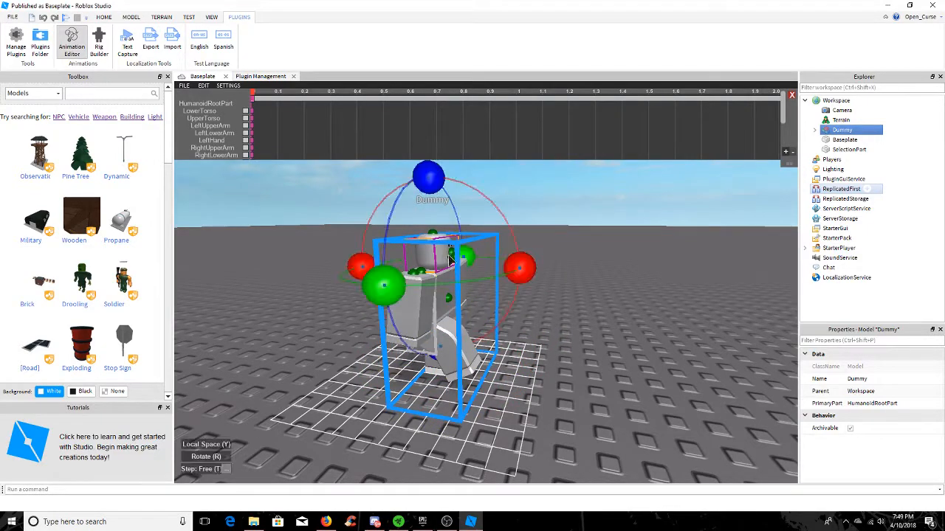
Rotate the dummy's left leg backward, opposite to the right leg
{"action": "key", "text": "a"}
{"action": "right_click_drag", "start_coordinate": [566, 337], "coordinate": [566, 338]}
{"action": "key", "text": "w"}
{"action": "left_click", "coordinate": [557, 308]}
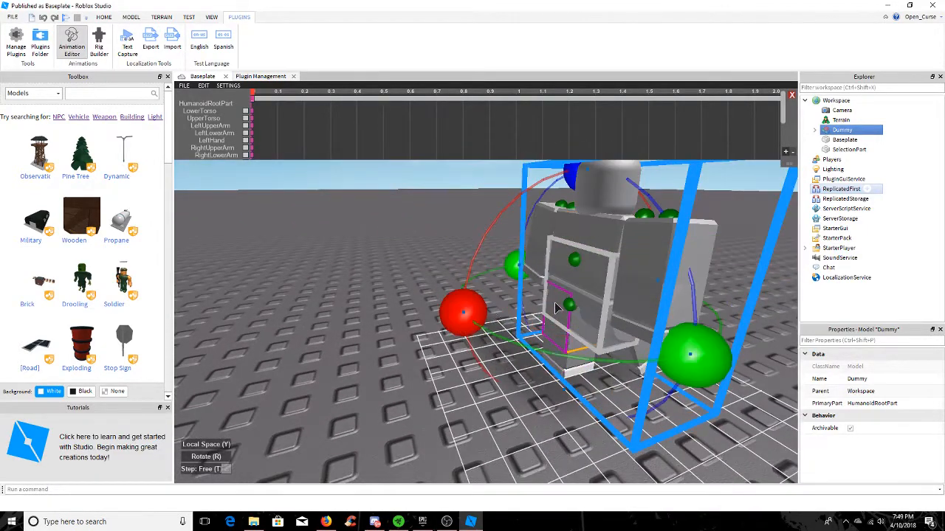
{"action": "left_click_drag", "start_coordinate": [473, 305], "coordinate": [500, 247]}
{"action": "key", "text": "d"}
{"action": "right_click_drag", "start_coordinate": [521, 247], "coordinate": [521, 248]}
Swing the dummy's left arm forward, opposite to the left leg
{"action": "left_click", "coordinate": [643, 246]}
{"action": "key", "text": "d"}
{"action": "right_click_drag", "start_coordinate": [643, 246], "coordinate": [642, 247]}
{"action": "key", "text": "a"}
{"action": "right_click_drag", "start_coordinate": [612, 314], "coordinate": [573, 317]}
{"action": "left_click", "coordinate": [549, 298]}
{"action": "key", "text": "a"}
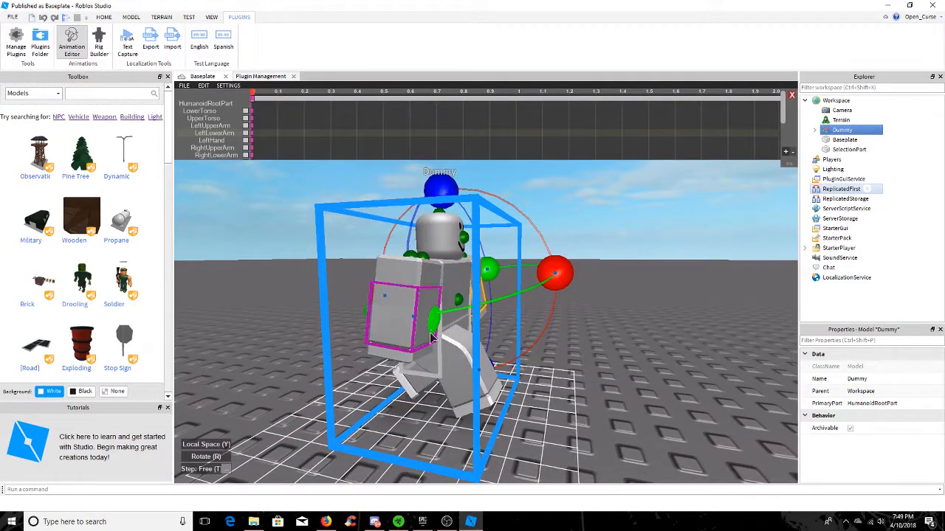
Rotate the dummy's right upper arm backward, opposite to the right leg
{"action": "left_click", "coordinate": [397, 341]}
{"action": "left_click", "coordinate": [408, 275]}
{"action": "left_click_drag", "start_coordinate": [560, 287], "coordinate": [551, 314]}
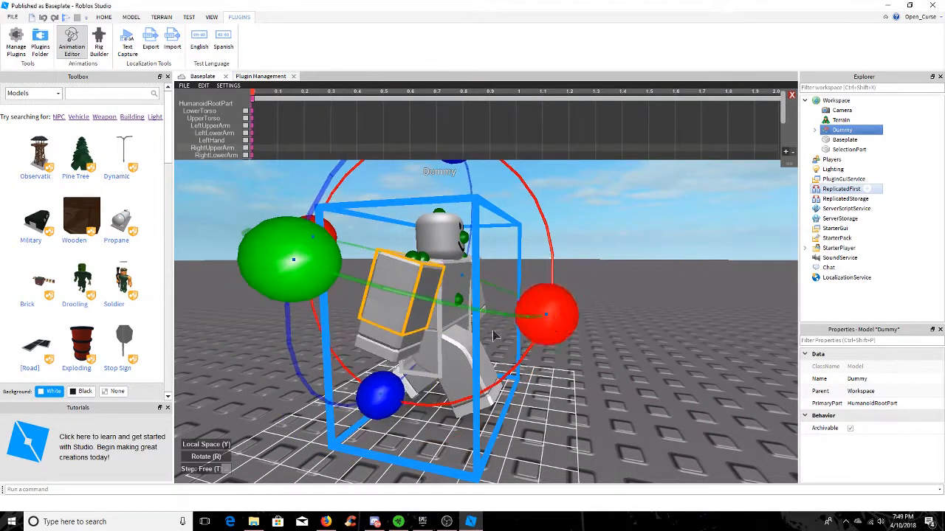
Bend the dummy's right lower arm forward at the elbow
{"action": "left_click", "coordinate": [414, 343]}
{"action": "left_click_drag", "start_coordinate": [538, 361], "coordinate": [542, 312]}
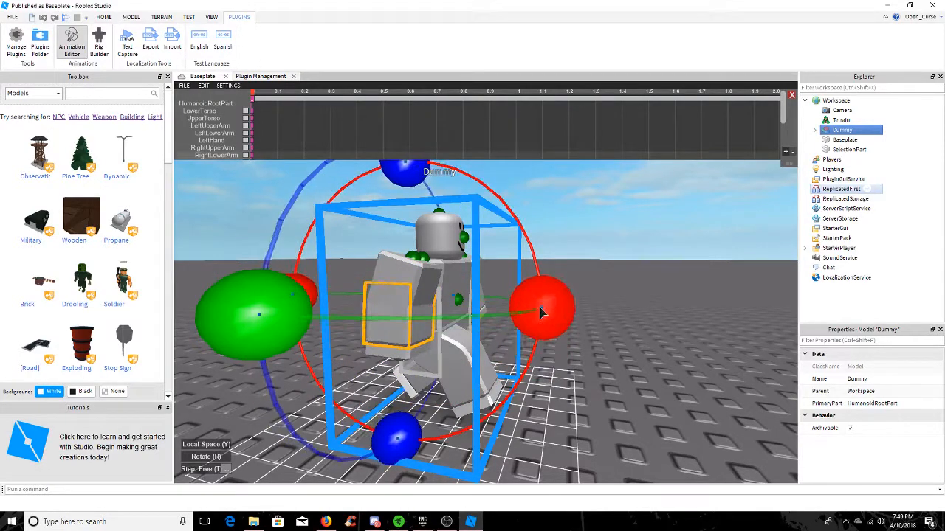
{"action": "left_click", "coordinate": [586, 251]}
{"action": "right_click_drag", "start_coordinate": [586, 251], "coordinate": [638, 254]}
{"action": "left_click", "coordinate": [499, 249]}
{"action": "left_click", "coordinate": [667, 243]}
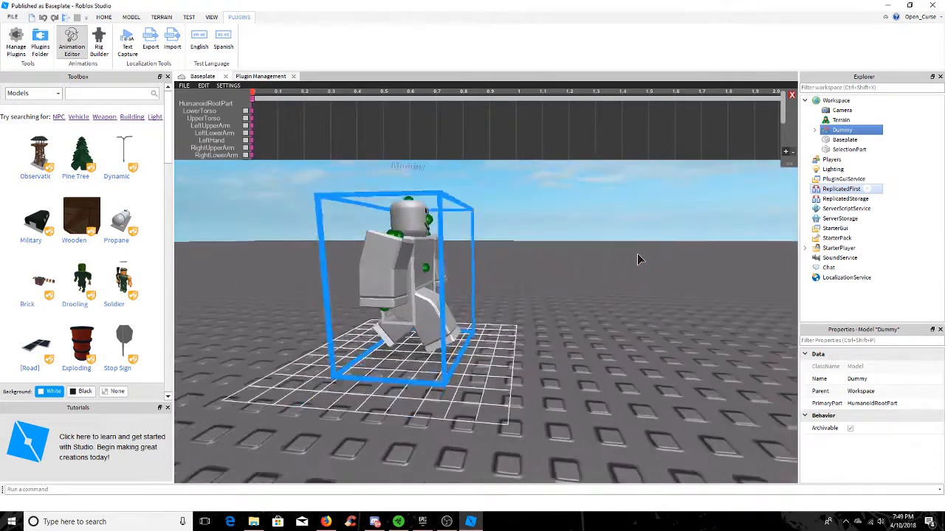
{"action": "scroll", "coordinate": [638, 254], "scroll_direction": "up", "scroll_amount": 1}
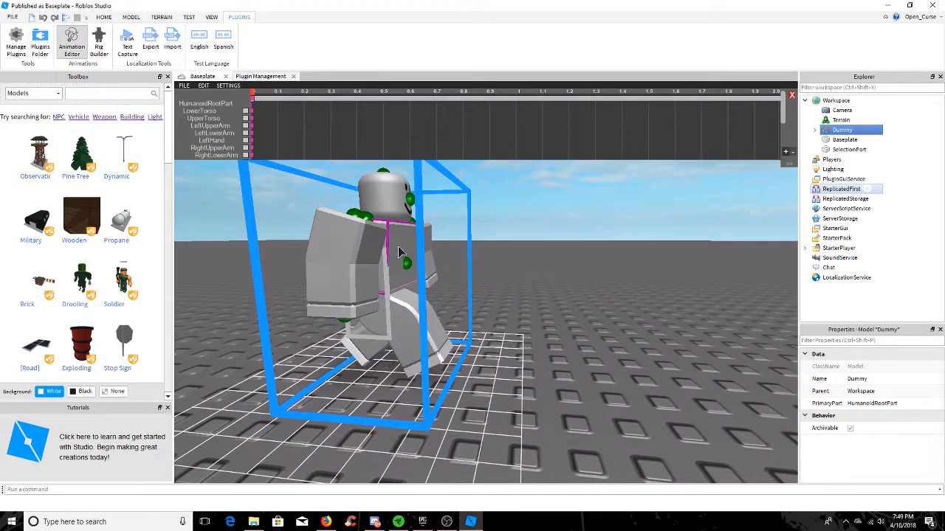
Twist the dummy's upper torso slightly in the starting pose at time 0
{"action": "right_click_drag", "start_coordinate": [489, 255], "coordinate": [489, 256]}
{"action": "left_click", "coordinate": [490, 203]}
{"action": "scroll", "coordinate": [489, 203], "scroll_direction": "down", "scroll_amount": 2}
{"action": "right_click_drag", "start_coordinate": [490, 203], "coordinate": [490, 203]}
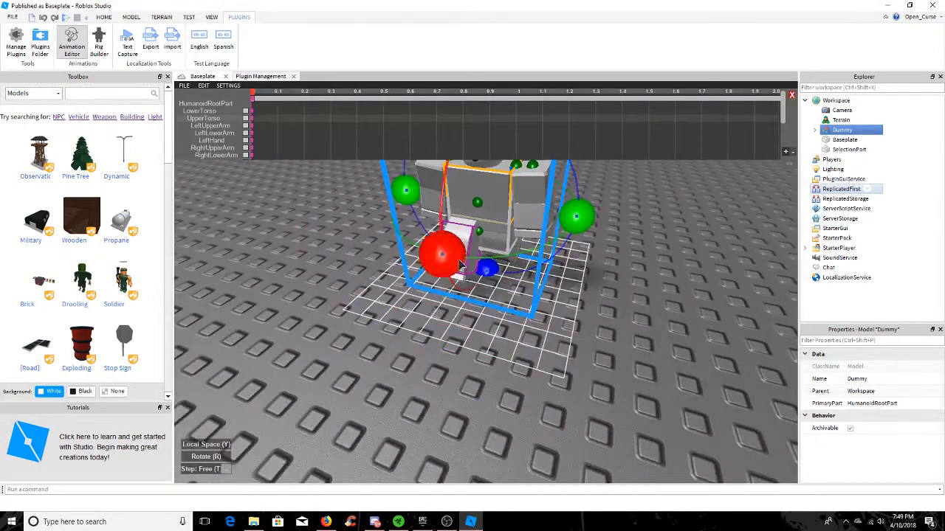
{"action": "left_click_drag", "start_coordinate": [576, 218], "coordinate": [585, 216]}
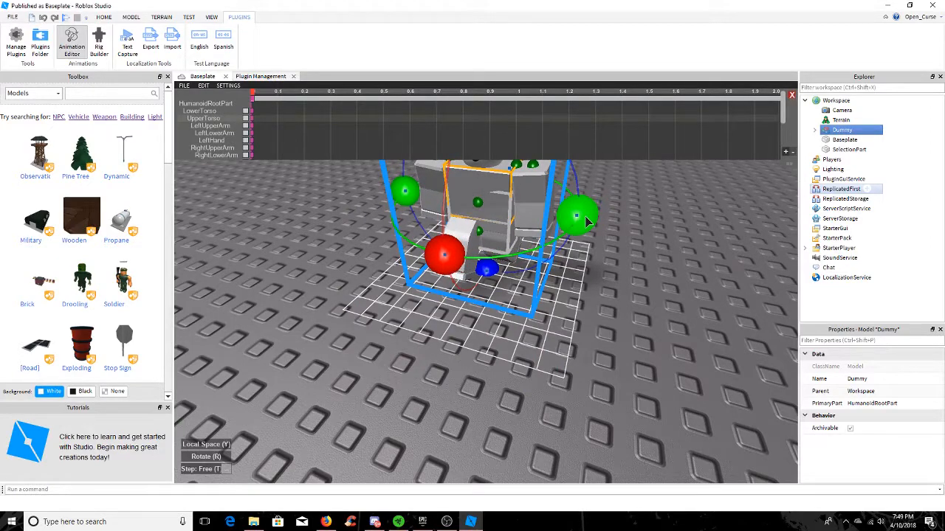
{"action": "left_click", "coordinate": [640, 237]}
{"action": "scroll", "coordinate": [639, 237], "scroll_direction": "up", "scroll_amount": 3}
{"action": "right_click_drag", "start_coordinate": [639, 237], "coordinate": [640, 237]}
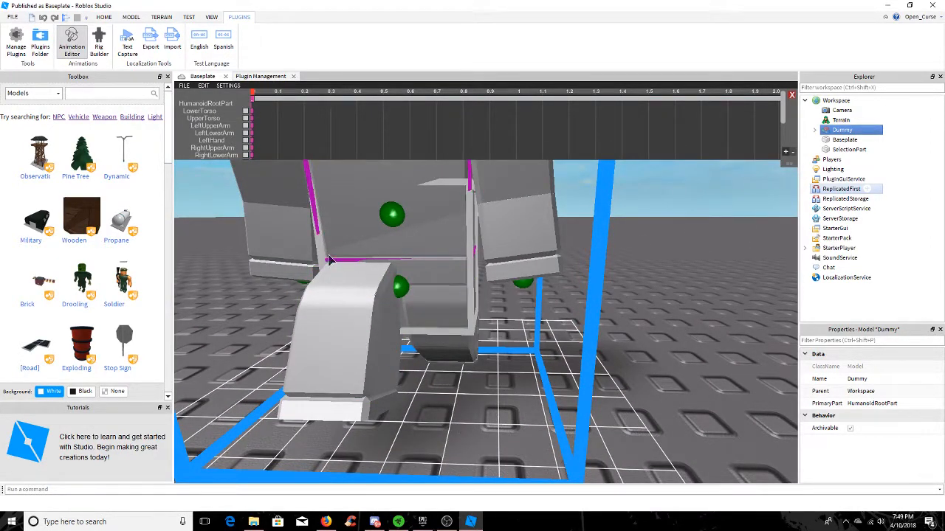
Move the time cursor to 0.3 and rotate the upper torso to key its pose there
{"action": "scroll", "coordinate": [618, 302], "scroll_direction": "down", "scroll_amount": 4}
{"action": "right_click_drag", "start_coordinate": [618, 302], "coordinate": [617, 302]}
{"action": "scroll", "coordinate": [618, 302], "scroll_direction": "up", "scroll_amount": 1}
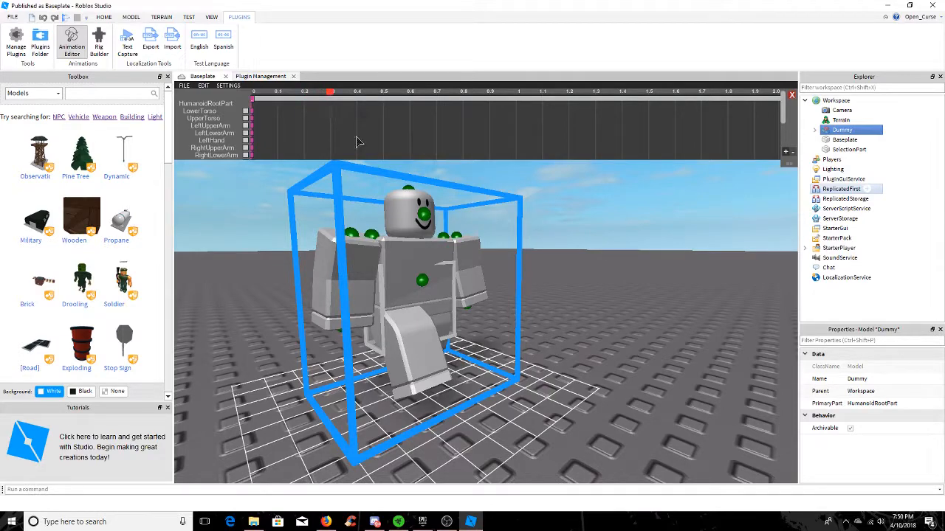
{"action": "right_click_drag", "start_coordinate": [553, 277], "coordinate": [553, 277]}
{"action": "scroll", "coordinate": [553, 277], "scroll_direction": "down", "scroll_amount": 3}
{"action": "left_click", "coordinate": [411, 260]}
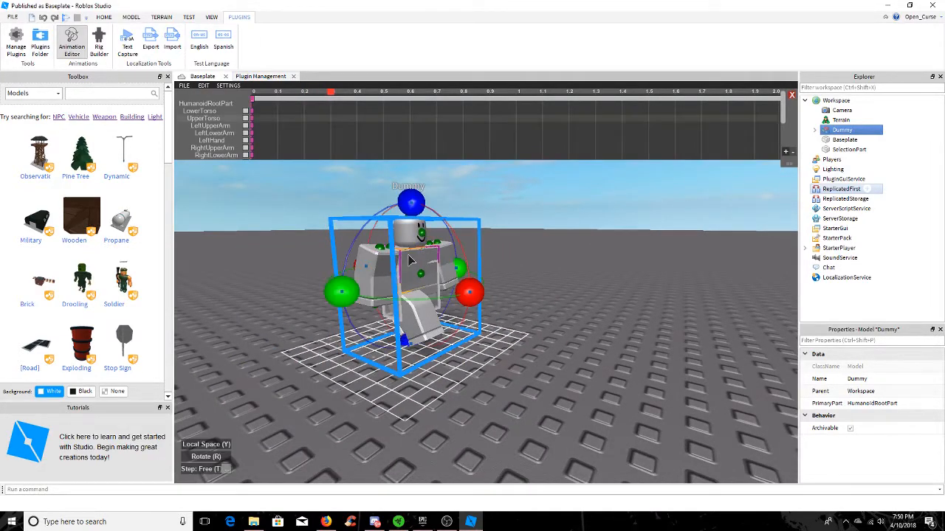
{"action": "right_click_drag", "start_coordinate": [411, 260], "coordinate": [579, 255]}
{"action": "left_click_drag", "start_coordinate": [590, 253], "coordinate": [595, 256]}
{"action": "right_click_drag", "start_coordinate": [661, 317], "coordinate": [665, 319]}
{"action": "left_click", "coordinate": [664, 319]}
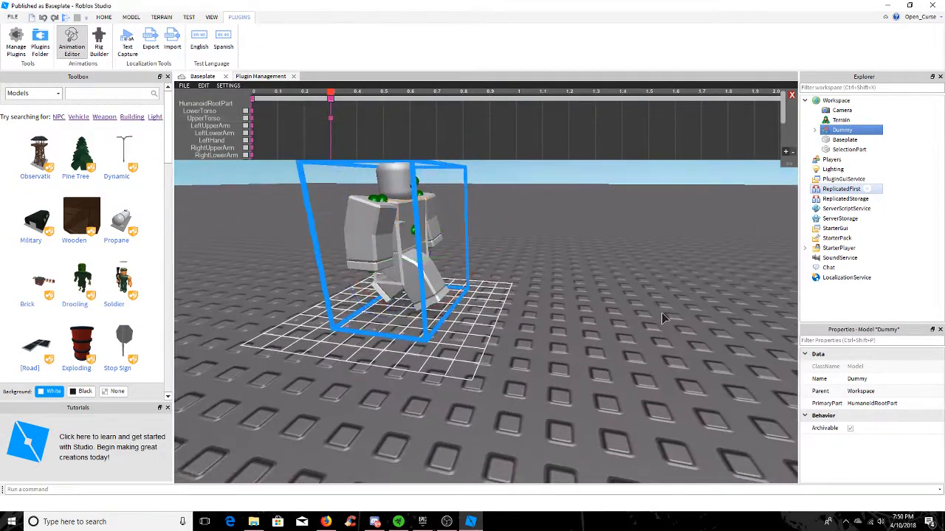
At 0.3, swing the right upper arm forward and the left upper arm backward
{"action": "left_click", "coordinate": [403, 227]}
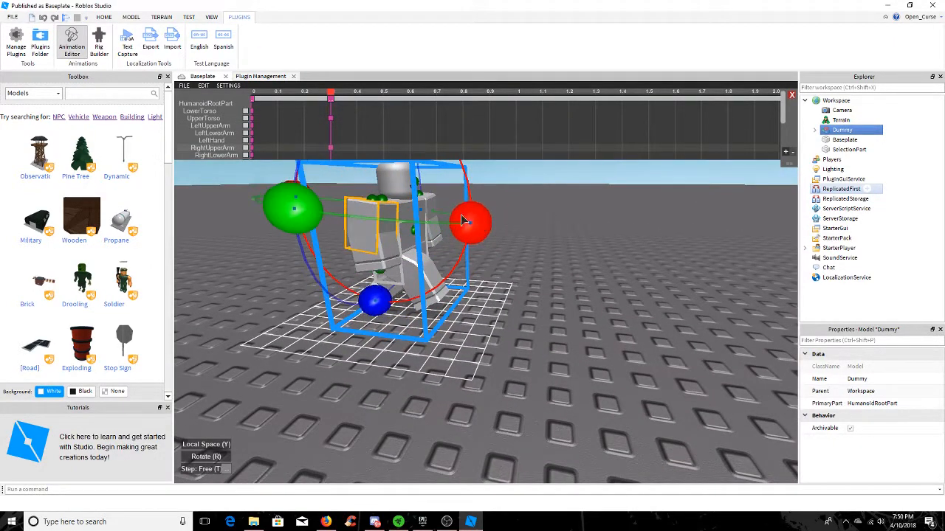
{"action": "left_click", "coordinate": [436, 207]}
{"action": "left_click_drag", "start_coordinate": [493, 210], "coordinate": [495, 229]}
{"action": "right_click_drag", "start_coordinate": [488, 274], "coordinate": [488, 278]}
At 0.3, rotate the dummy's right upper leg backward
{"action": "left_click", "coordinate": [455, 305]}
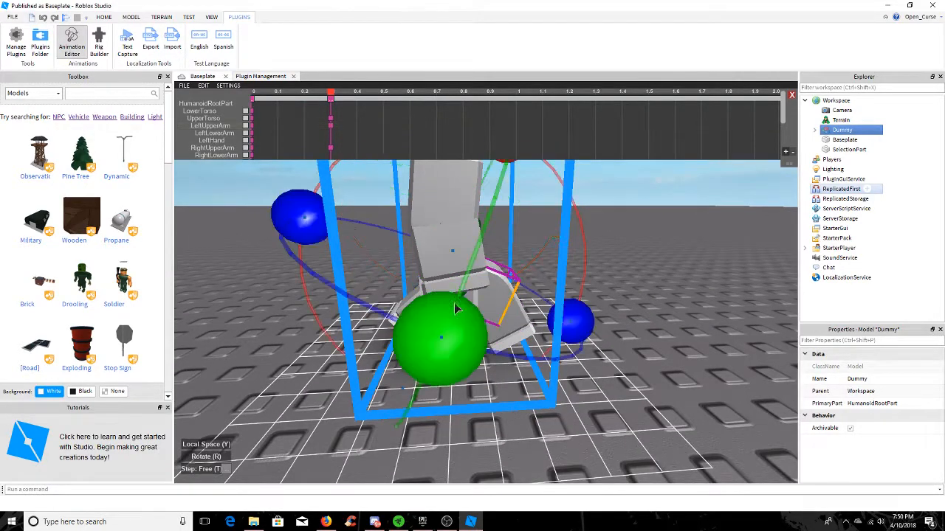
{"action": "right_click_drag", "start_coordinate": [522, 248], "coordinate": [518, 241]}
{"action": "left_click_drag", "start_coordinate": [522, 214], "coordinate": [593, 363]}
{"action": "right_click_drag", "start_coordinate": [569, 360], "coordinate": [593, 333]}
{"action": "left_click", "coordinate": [602, 339]}
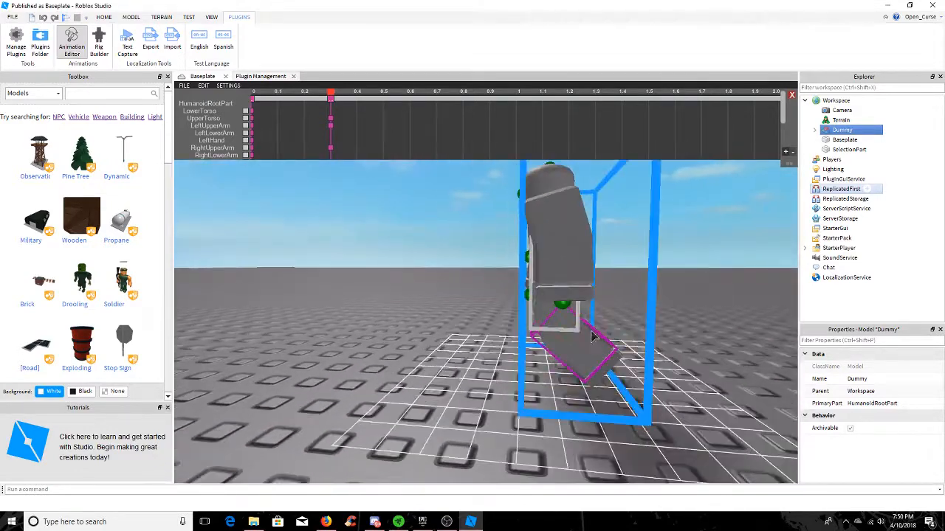
At 0.3, rotate the dummy's left upper leg forward, opposite to the right leg
{"action": "left_click", "coordinate": [543, 304]}
{"action": "left_click_drag", "start_coordinate": [673, 258], "coordinate": [663, 392]}
{"action": "left_click", "coordinate": [721, 341]}
{"action": "right_click_drag", "start_coordinate": [720, 342], "coordinate": [657, 315]}
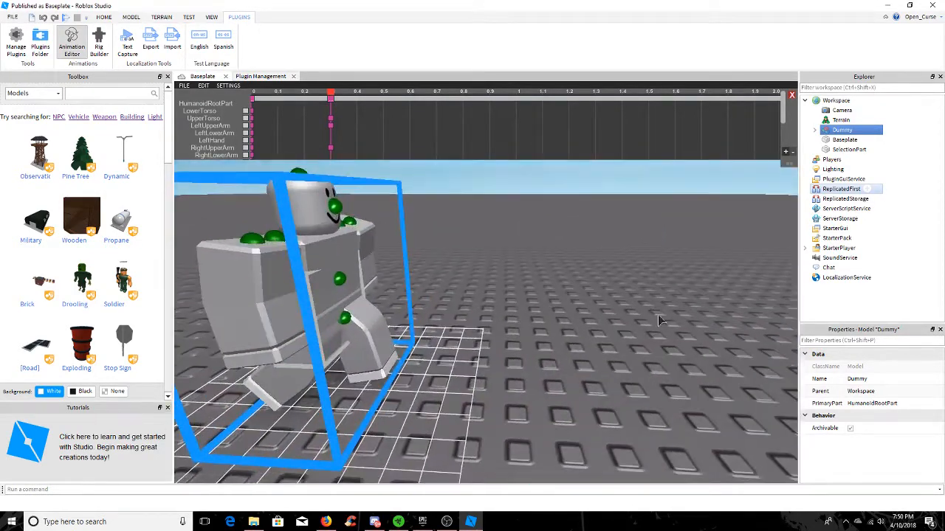
Tilt the dummy's head slightly at 0.3
{"action": "left_click", "coordinate": [298, 214]}
{"action": "left_click_drag", "start_coordinate": [458, 237], "coordinate": [459, 253]}
{"action": "left_click", "coordinate": [498, 219]}
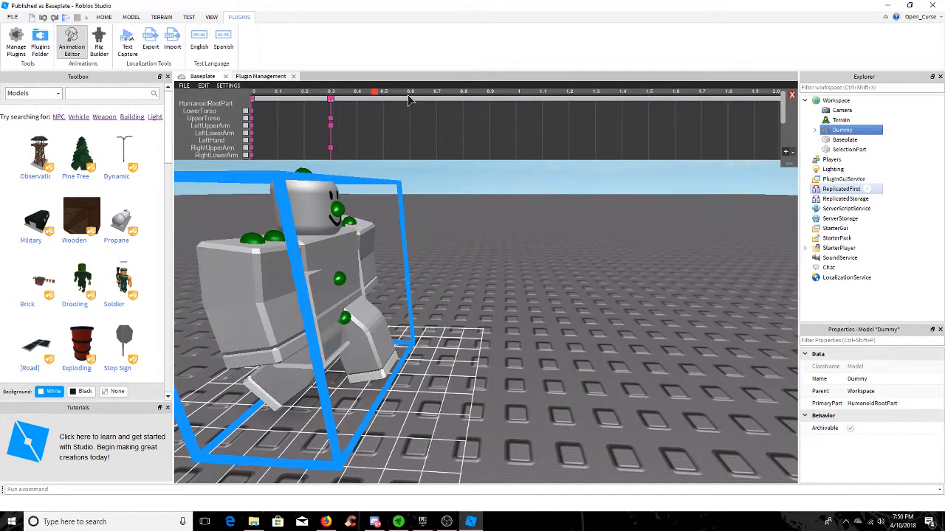
With the time cursor at 0.6, tilt the dummy's head slightly back up
{"action": "right_click_drag", "start_coordinate": [505, 246], "coordinate": [503, 246]}
{"action": "left_click", "coordinate": [363, 240]}
{"action": "left_click_drag", "start_coordinate": [468, 270], "coordinate": [467, 260]}
At 0.6, swing the right upper arm backward and the left upper arm forward
{"action": "left_click", "coordinate": [312, 310]}
{"action": "left_click_drag", "start_coordinate": [468, 318], "coordinate": [449, 347]}
{"action": "left_click", "coordinate": [395, 273]}
{"action": "left_click", "coordinate": [299, 279]}
{"action": "left_click", "coordinate": [399, 301]}
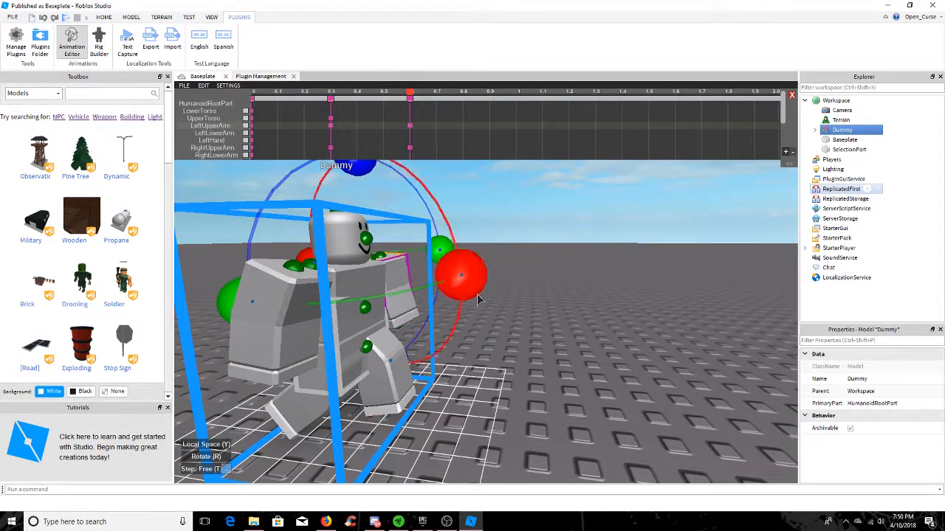
{"action": "right_click_drag", "start_coordinate": [522, 303], "coordinate": [517, 250]}
{"action": "left_click_drag", "start_coordinate": [533, 236], "coordinate": [536, 237]}
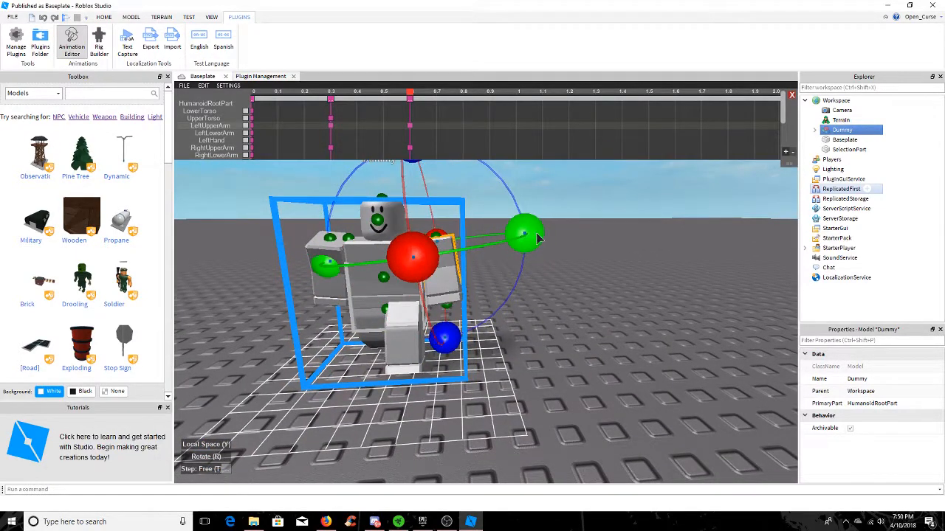
At 0.6, rotate the dummy's right upper leg forward into the stepping pose
{"action": "left_click", "coordinate": [590, 272]}
{"action": "right_click_drag", "start_coordinate": [590, 271], "coordinate": [590, 270]}
{"action": "scroll", "coordinate": [508, 309], "scroll_direction": "up", "scroll_amount": 3}
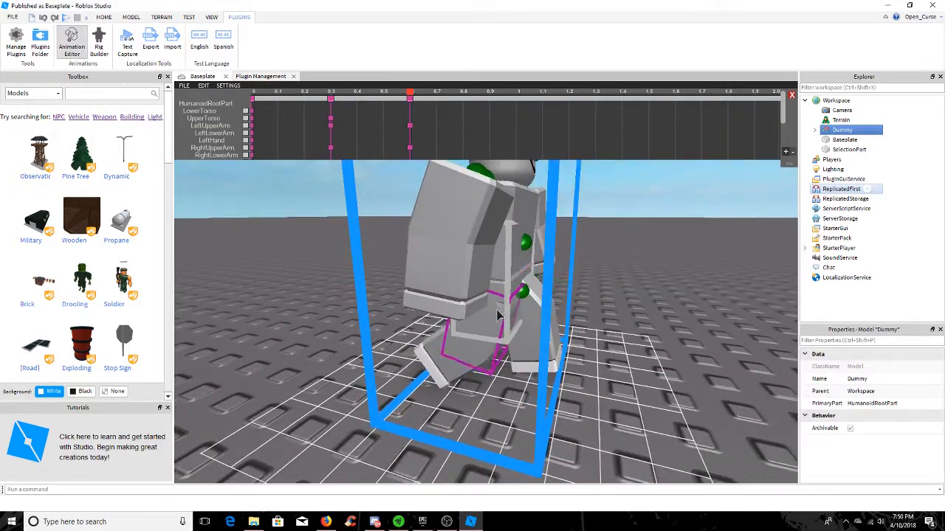
{"action": "left_click", "coordinate": [499, 315]}
{"action": "left_click_drag", "start_coordinate": [663, 357], "coordinate": [646, 201]}
{"action": "left_click", "coordinate": [653, 278]}
{"action": "scroll", "coordinate": [653, 279], "scroll_direction": "down", "scroll_amount": 3}
{"action": "right_click_drag", "start_coordinate": [653, 278], "coordinate": [650, 275]}
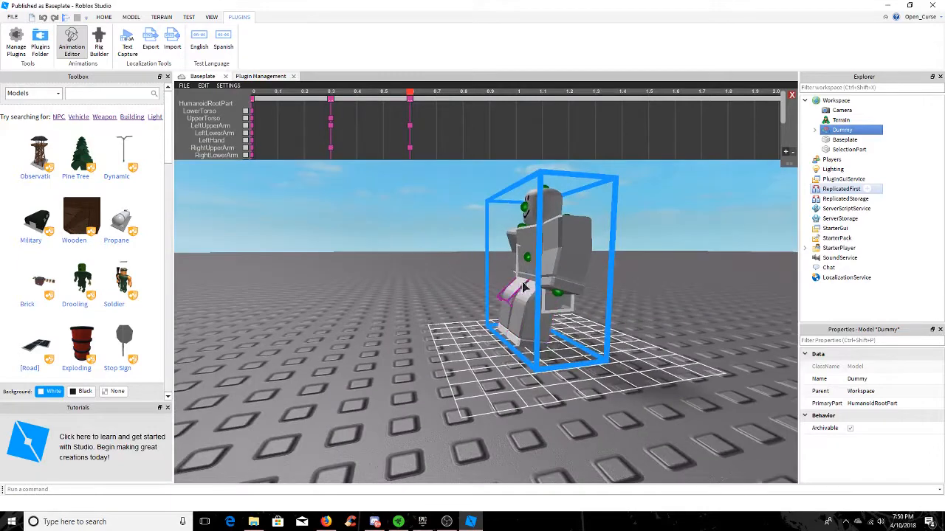
At 0.6, rotate the dummy's left upper leg backward, opposite to the right leg
{"action": "left_click", "coordinate": [519, 299]}
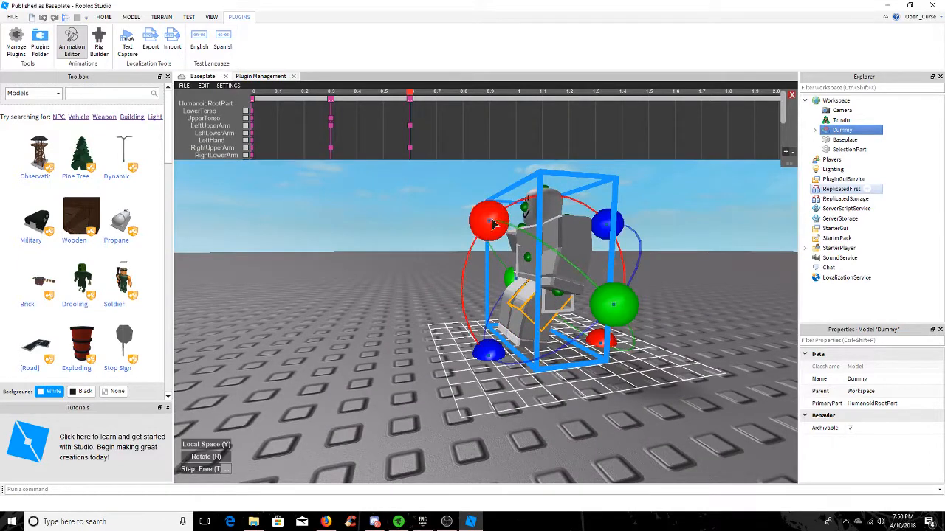
{"action": "left_click_drag", "start_coordinate": [493, 223], "coordinate": [505, 203]}
{"action": "left_click", "coordinate": [655, 225]}
{"action": "left_click", "coordinate": [547, 221]}
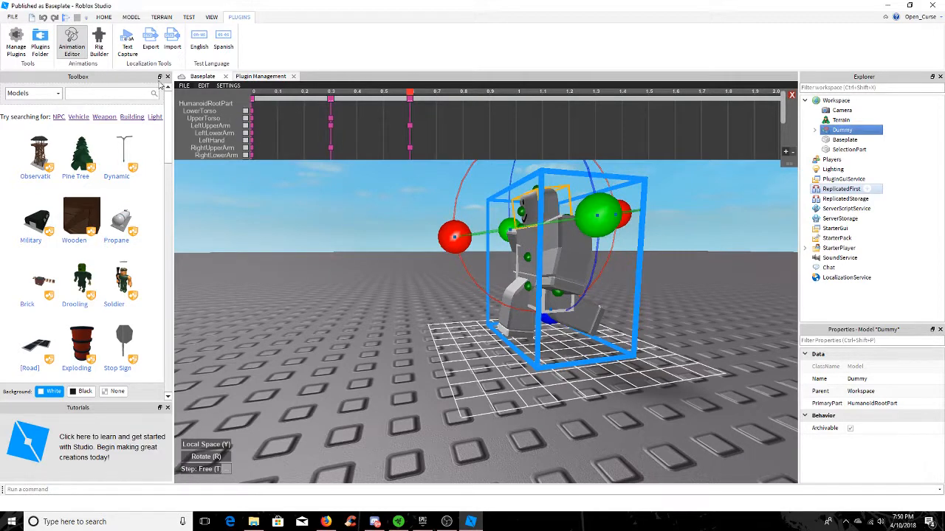
Preview the animation once and turn its looping on
{"action": "left_click", "coordinate": [185, 86]}
{"action": "left_click", "coordinate": [189, 96]}
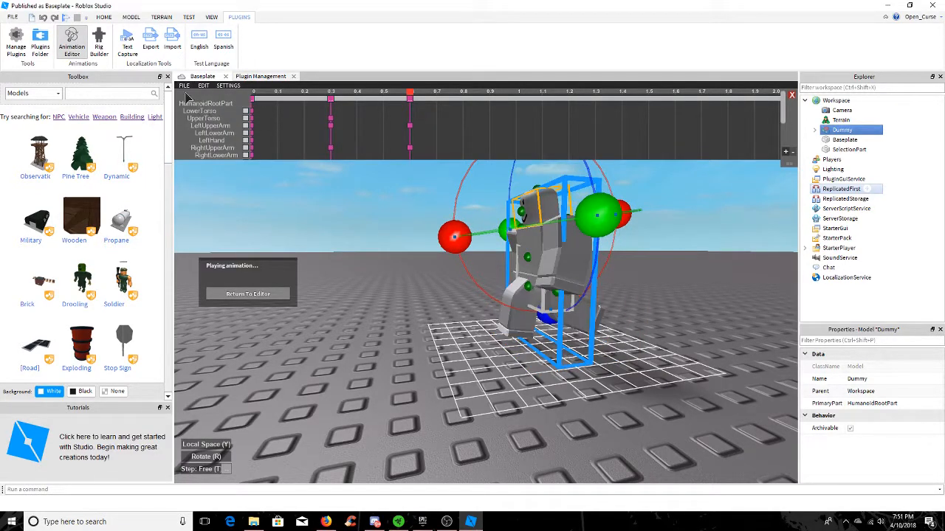
{"action": "left_click", "coordinate": [205, 87]}
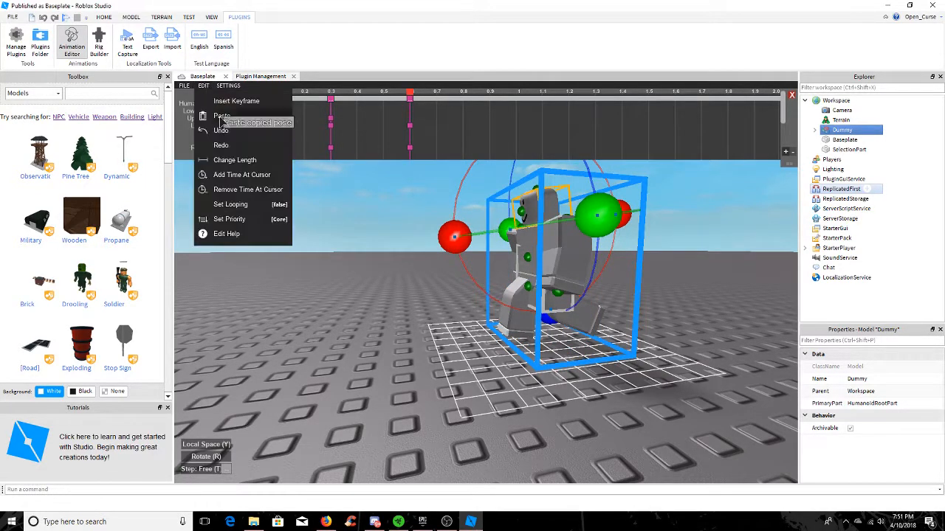
{"action": "left_click", "coordinate": [246, 209]}
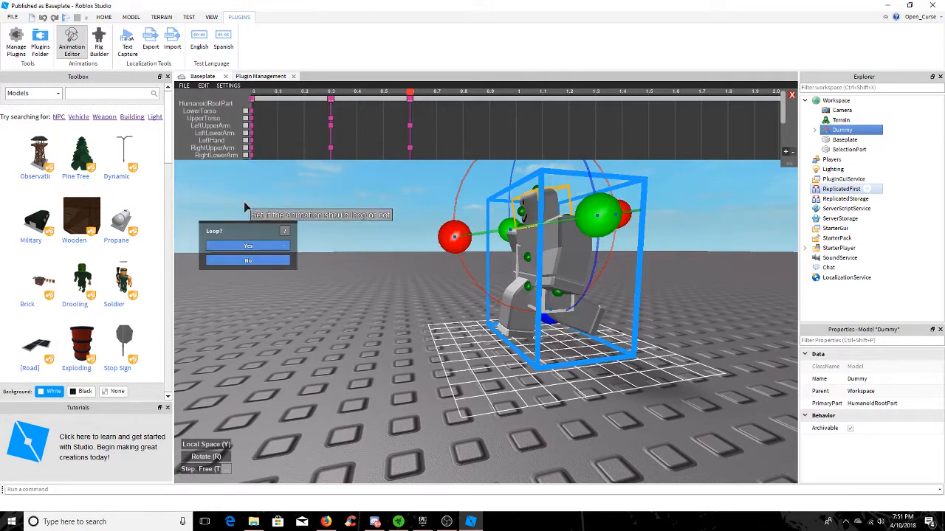
{"action": "left_click", "coordinate": [266, 247]}
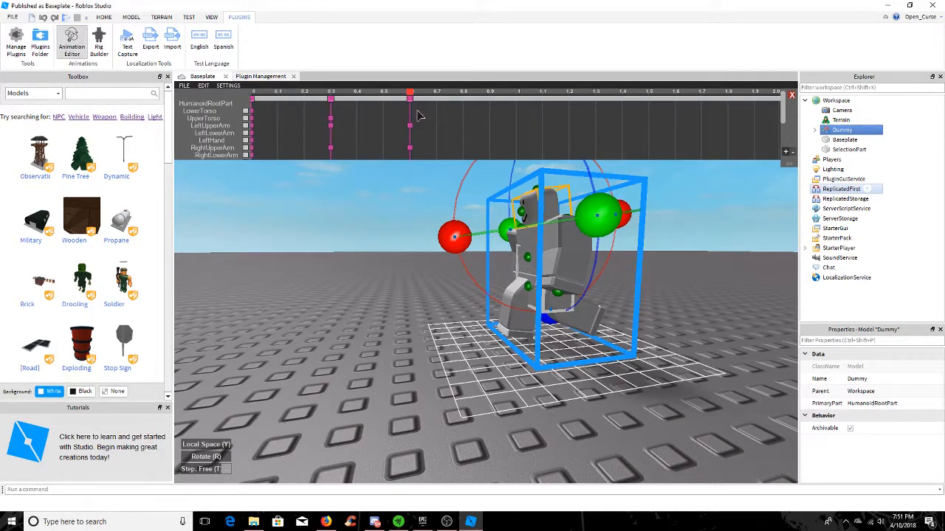
{"action": "left_click_drag", "start_coordinate": [411, 100], "coordinate": [403, 138]}
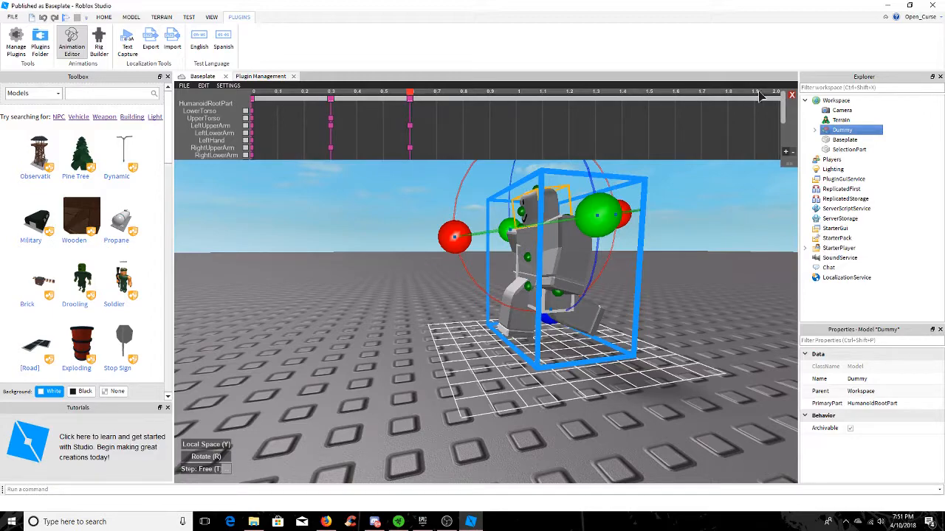
{"action": "right_click_drag", "start_coordinate": [335, 195], "coordinate": [335, 196]}
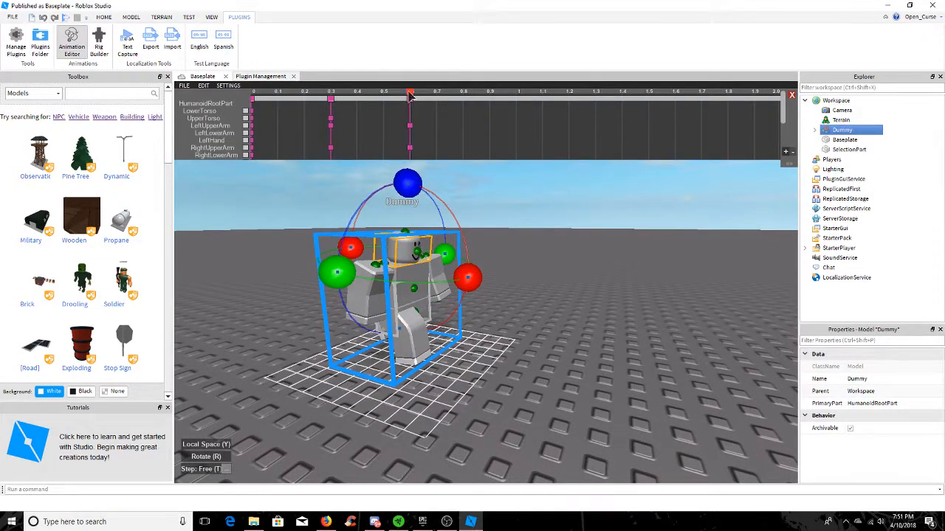
{"action": "left_click_drag", "start_coordinate": [780, 107], "coordinate": [412, 125]}
{"action": "left_click_drag", "start_coordinate": [413, 99], "coordinate": [410, 122]}
{"action": "left_click", "coordinate": [203, 86]}
{"action": "left_click", "coordinate": [184, 87]}
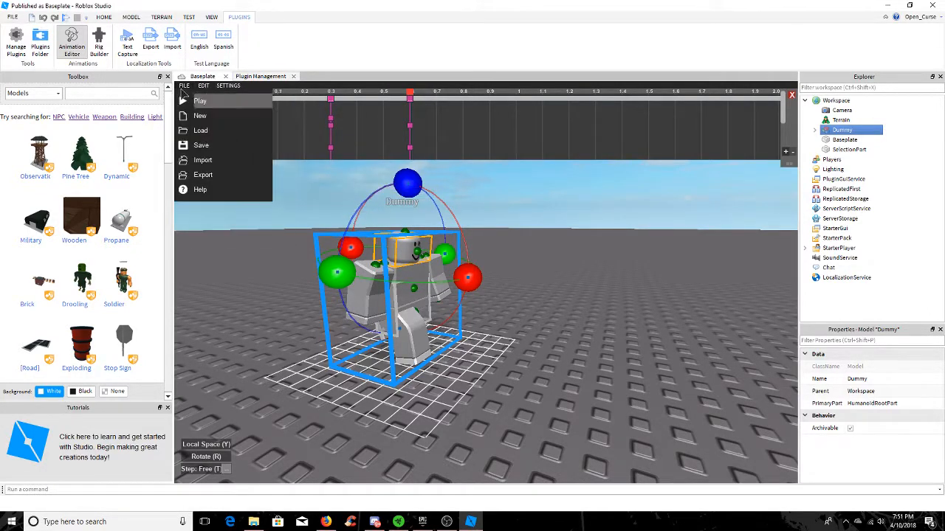
{"action": "left_click", "coordinate": [230, 234]}
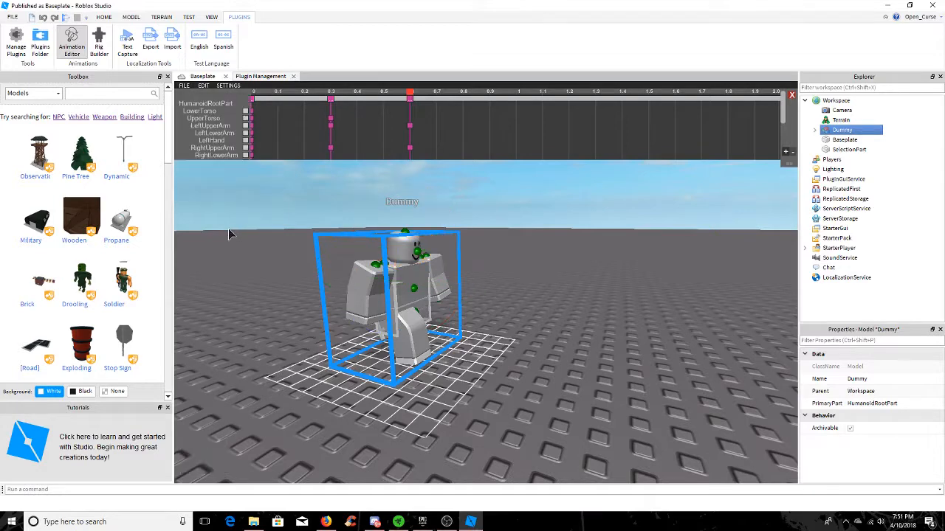
Play the looping animation, examine the dummy's movement up close, and return to the editor
{"action": "left_click", "coordinate": [184, 86]}
{"action": "left_click", "coordinate": [198, 98]}
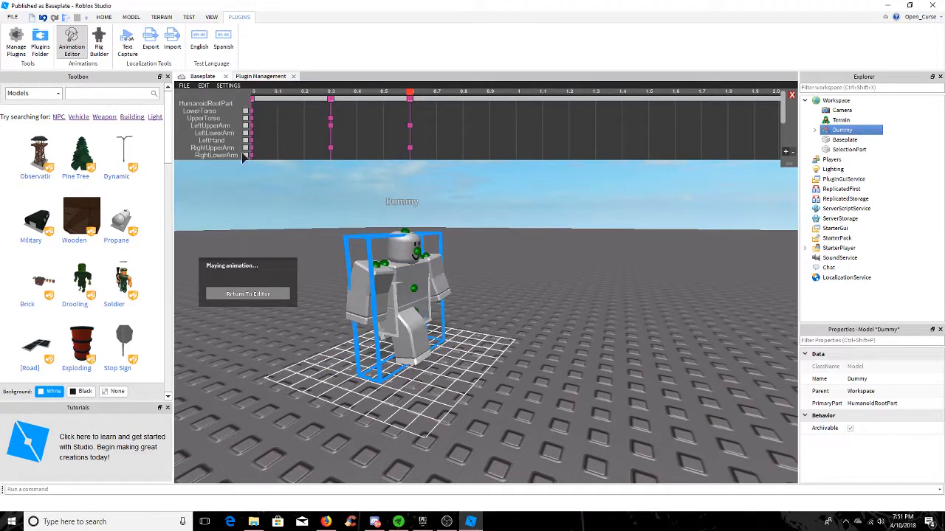
{"action": "mouse_move", "coordinate": [482, 272]}
{"action": "middle_mouse_down"}
{"action": "mouse_move", "coordinate": [565, 272]}
{"action": "mouse_move", "coordinate": [499, 272]}
{"action": "middle_mouse_up"}
{"action": "scroll", "coordinate": [500, 273], "scroll_direction": "up", "scroll_amount": 3}
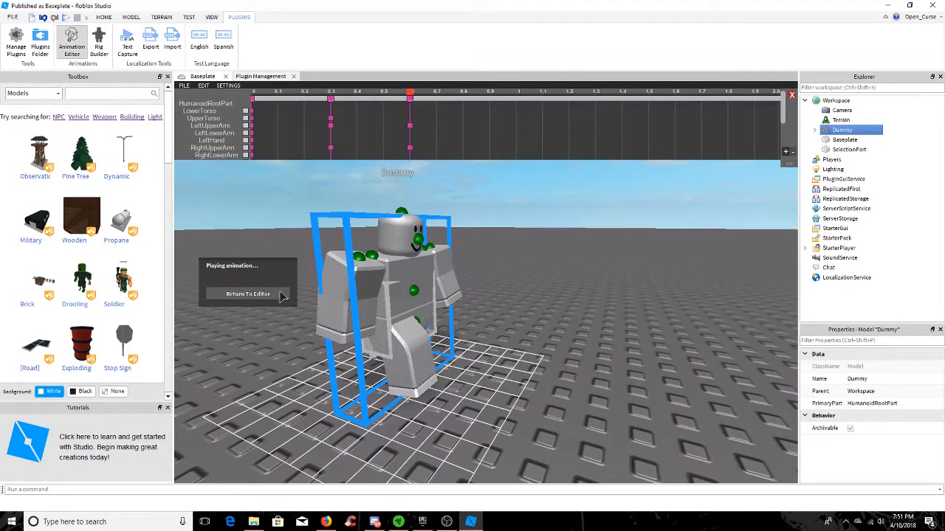
{"action": "left_click", "coordinate": [280, 295]}
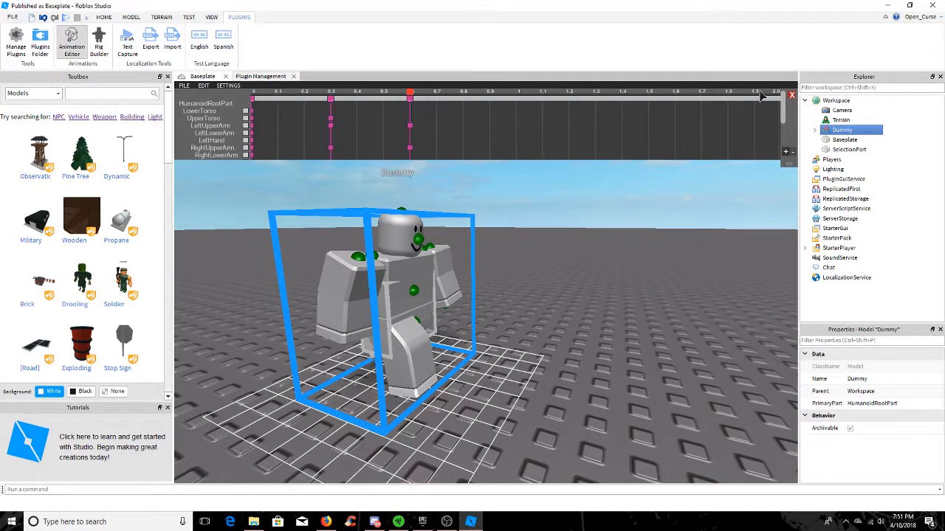
Remove time at the cursor after the last keyframe to shorten the animation timeline to 1.0
{"action": "left_click", "coordinate": [204, 87]}
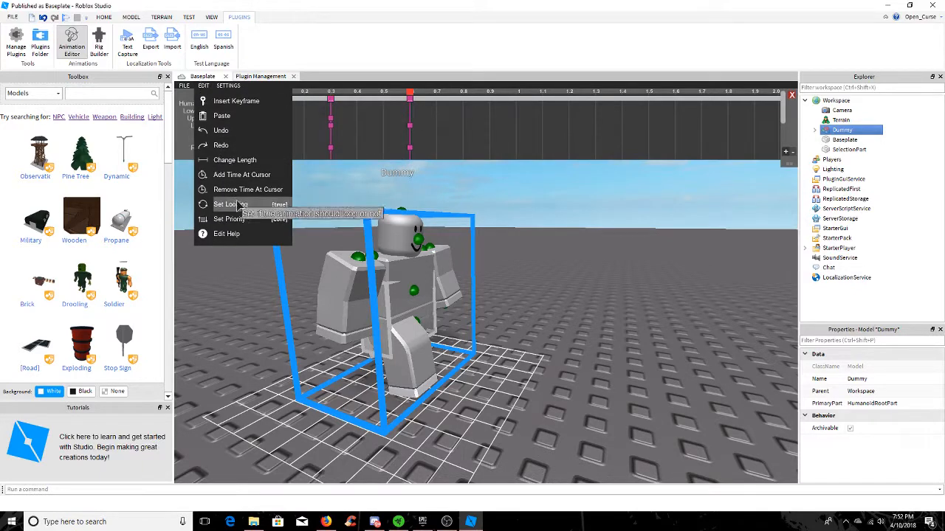
{"action": "left_click", "coordinate": [270, 192]}
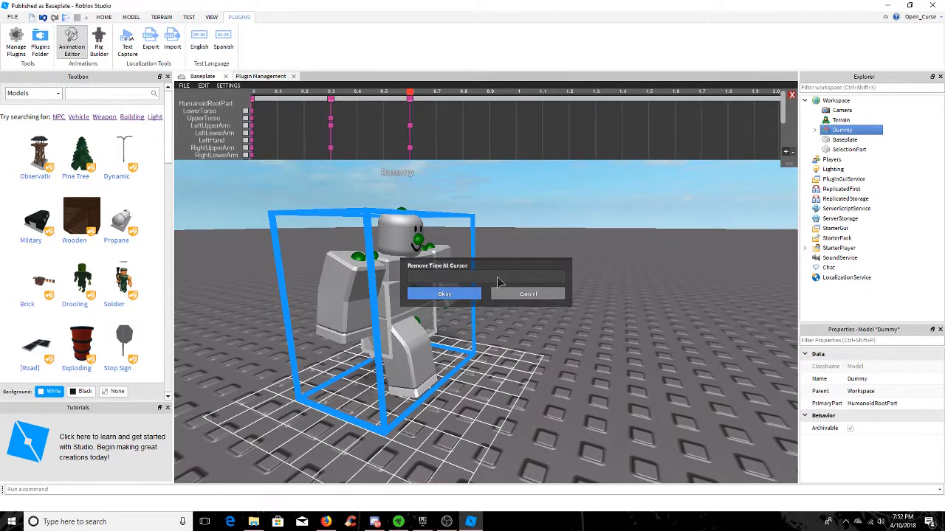
{"action": "left_click", "coordinate": [467, 295]}
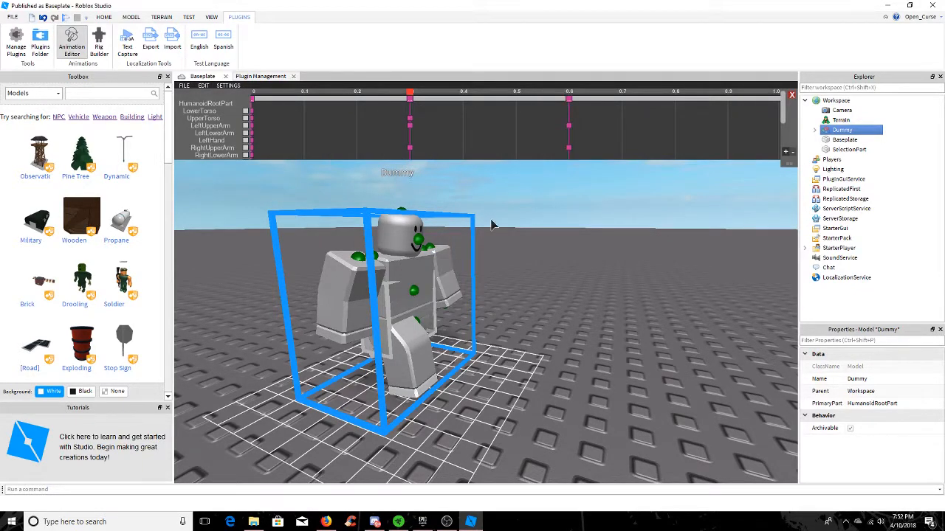
Remove 0.4 of time at the cursor at 0.6 so the timeline ends on the last keyframe
{"action": "left_click", "coordinate": [184, 85]}
{"action": "left_click", "coordinate": [203, 87]}
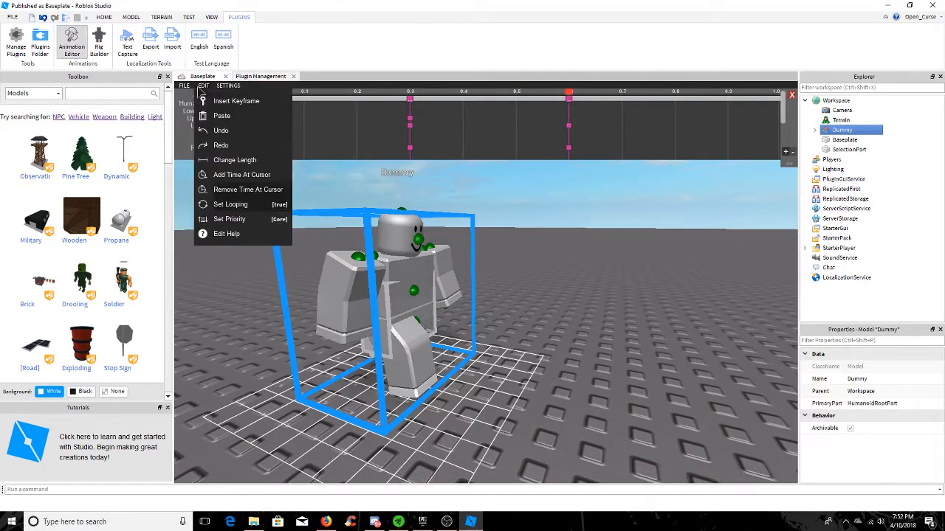
{"action": "left_click", "coordinate": [235, 189]}
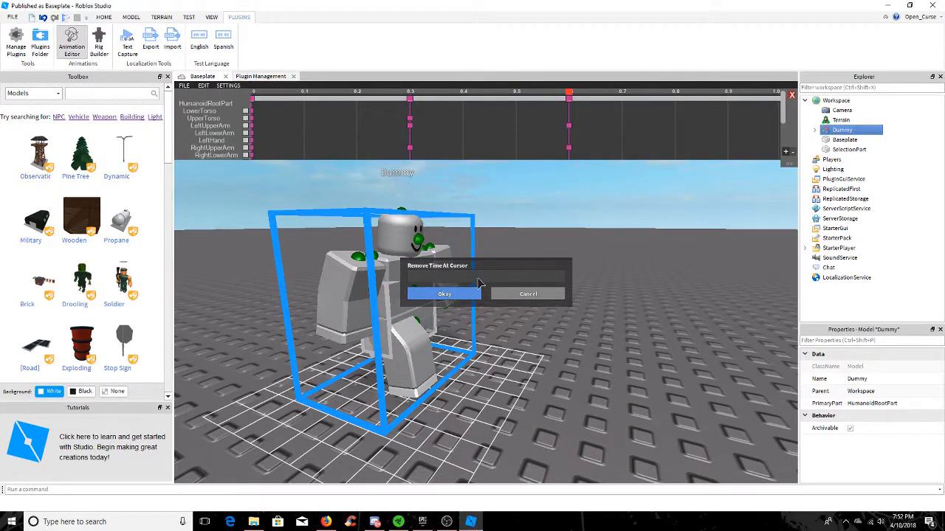
{"action": "left_click", "coordinate": [445, 295]}
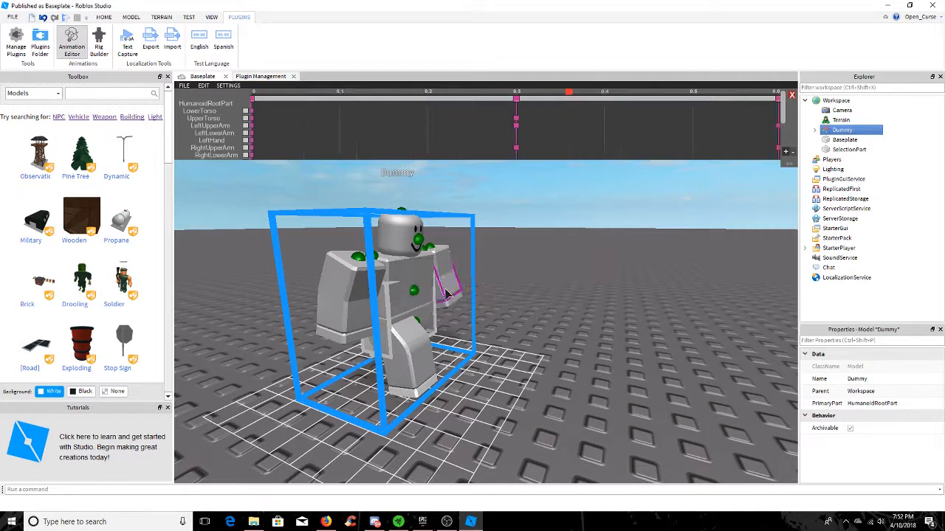
Play the trimmed animation to check how it loops
{"action": "left_click", "coordinate": [184, 86]}
{"action": "left_click", "coordinate": [201, 99]}
{"action": "left_click", "coordinate": [185, 86]}
Add time at the cursor after the 0.6 keyframe to extend the animation timeline to 0.9
{"action": "left_click", "coordinate": [204, 85]}
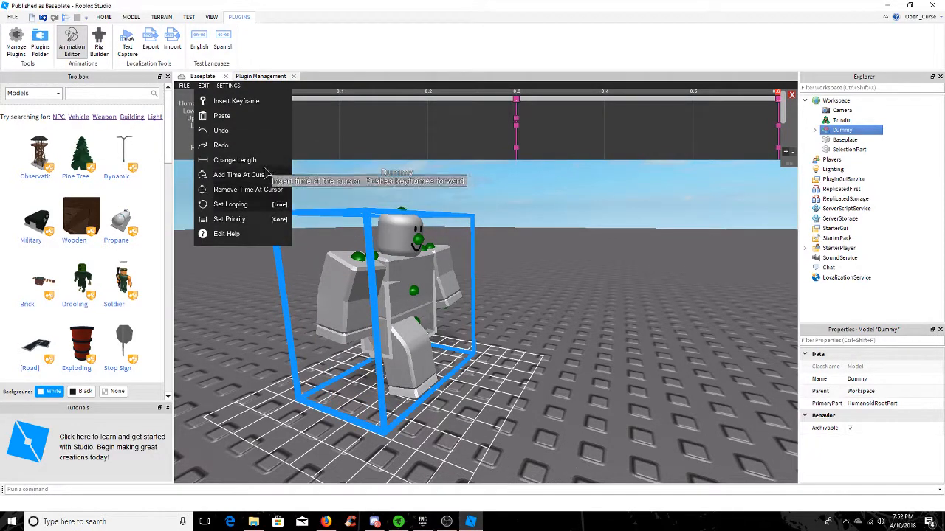
{"action": "left_click", "coordinate": [240, 174]}
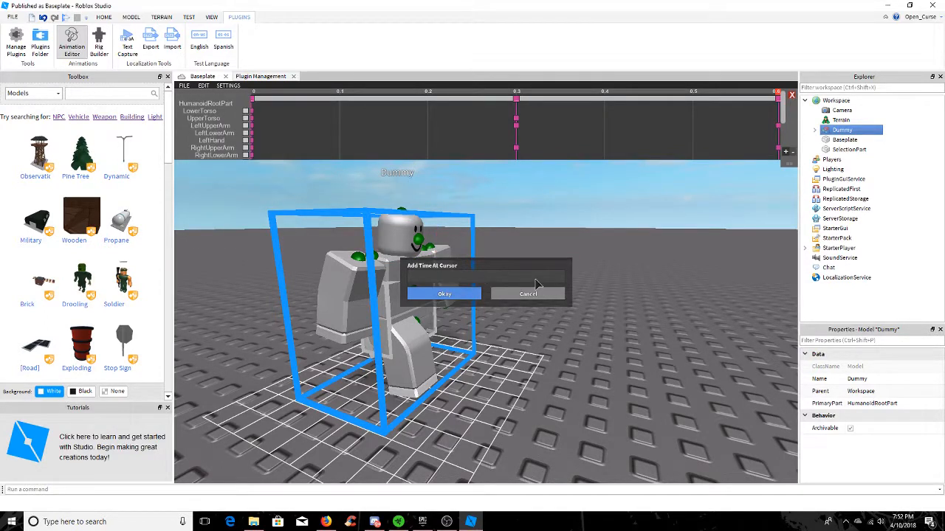
{"action": "left_click", "coordinate": [444, 295]}
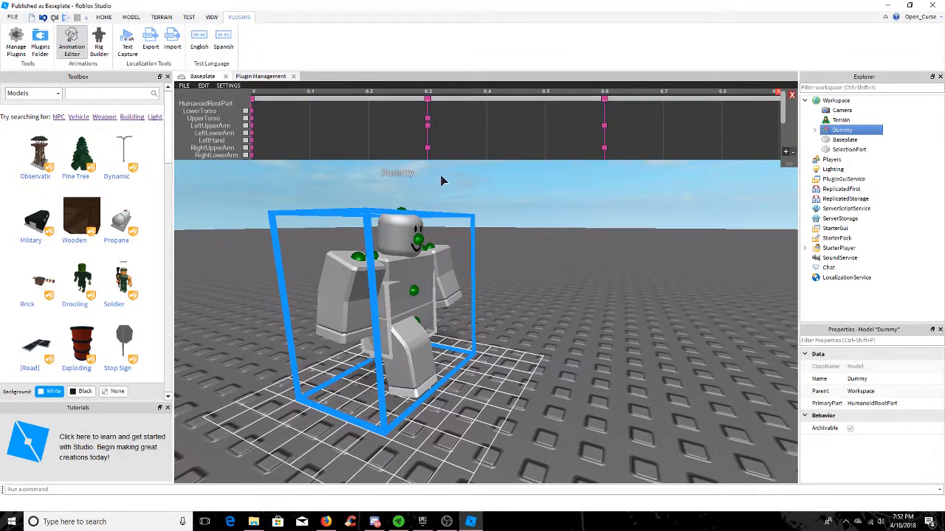
At 0.9, pose the dummy's upper legs and upper arms in the opposite stride to the 0.6 pose
{"action": "left_click", "coordinate": [406, 339]}
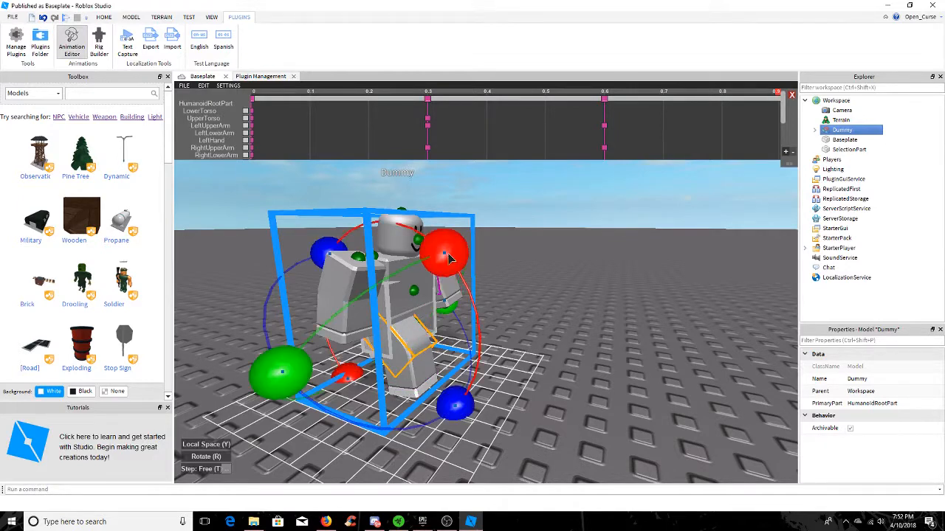
{"action": "left_click_drag", "start_coordinate": [449, 257], "coordinate": [398, 264]}
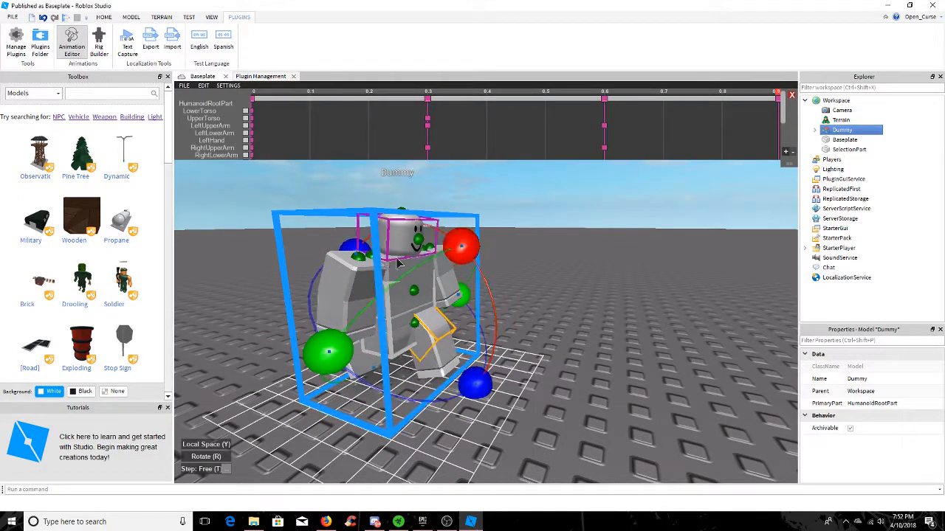
{"action": "left_click", "coordinate": [357, 282]}
{"action": "left_click_drag", "start_coordinate": [455, 329], "coordinate": [499, 265]}
{"action": "left_click", "coordinate": [450, 271]}
Twist the dummy's upper torso slightly to follow the stride at the 0.6 and 0.9 keyframes
{"action": "left_click", "coordinate": [413, 242]}
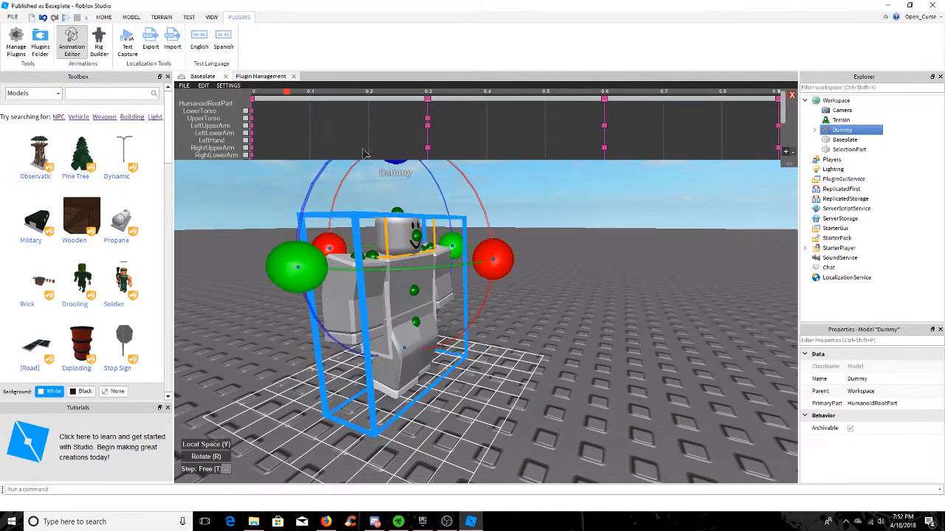
{"action": "left_click", "coordinate": [416, 261]}
{"action": "right_click_drag", "start_coordinate": [554, 315], "coordinate": [483, 325]}
{"action": "scroll", "coordinate": [561, 310], "scroll_direction": "up", "scroll_amount": 3}
{"action": "left_click_drag", "start_coordinate": [627, 252], "coordinate": [626, 245]}
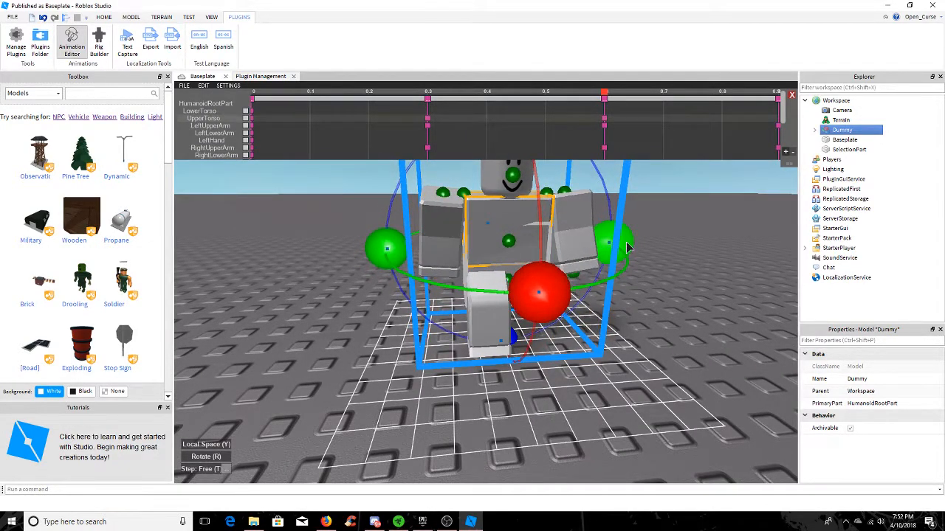
{"action": "left_click", "coordinate": [680, 243]}
{"action": "left_click_drag", "start_coordinate": [606, 95], "coordinate": [779, 101]}
{"action": "left_click", "coordinate": [517, 215]}
{"action": "left_click_drag", "start_coordinate": [610, 253], "coordinate": [612, 245]}
{"action": "left_click_drag", "start_coordinate": [609, 93], "coordinate": [691, 138]}
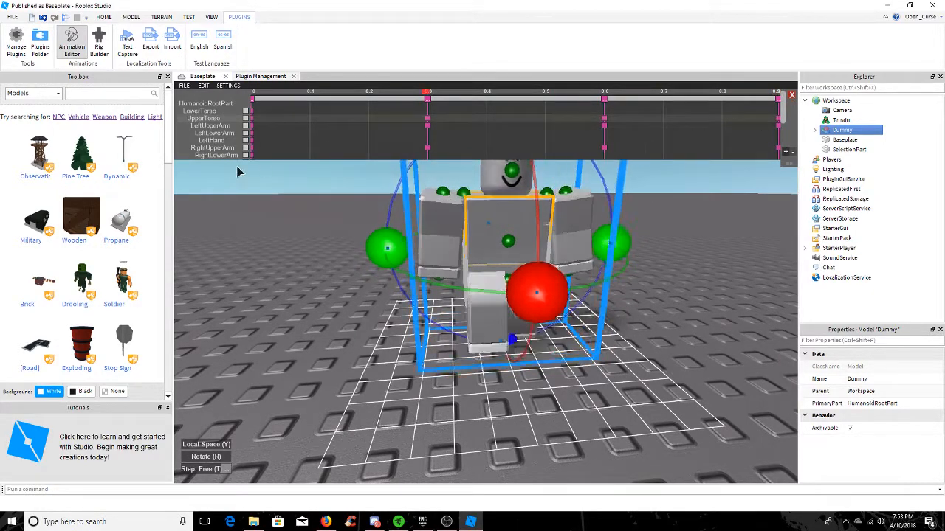
Play the looping animation to check the torso twist, and return to the editor
{"action": "left_click", "coordinate": [183, 85]}
{"action": "left_click", "coordinate": [199, 101]}
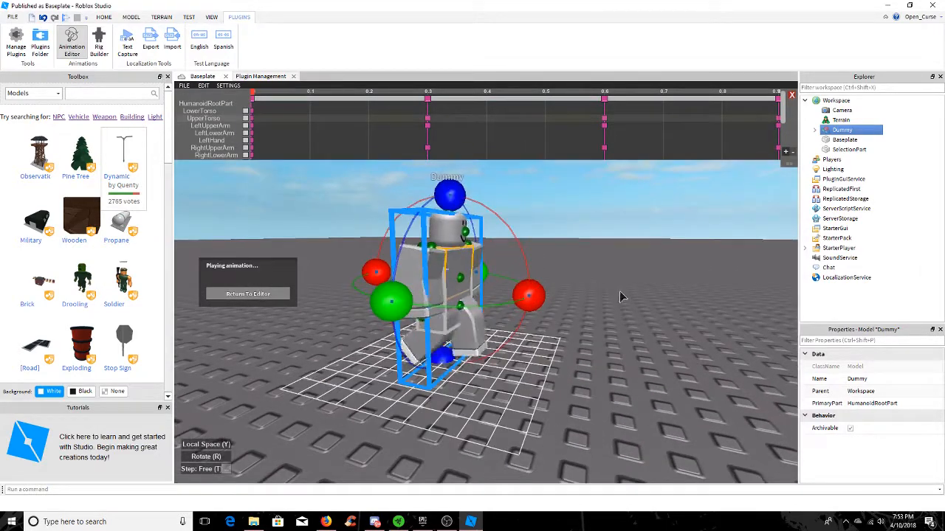
{"action": "left_click", "coordinate": [265, 294]}
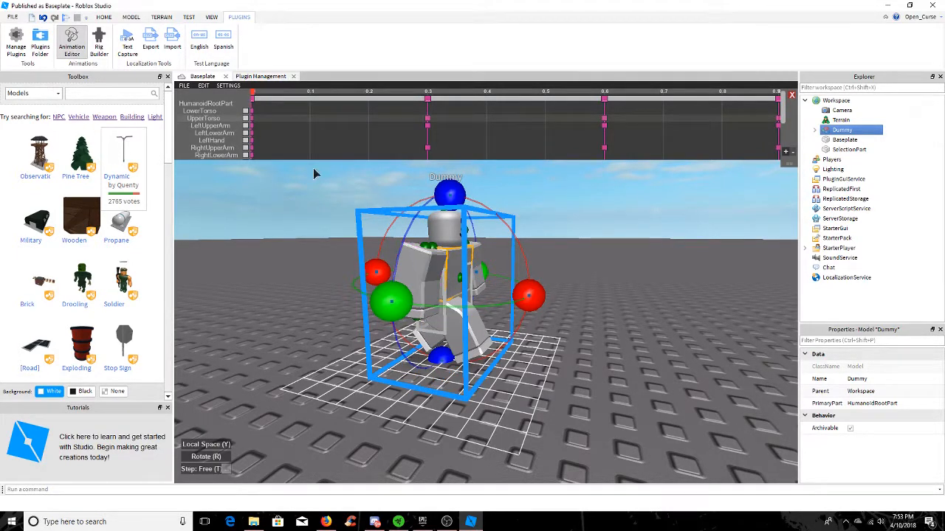
At 0.9, adjust the rotation of the dummy's left upper arm slightly
{"action": "left_click_drag", "start_coordinate": [253, 95], "coordinate": [841, 184]}
{"action": "left_click", "coordinate": [424, 266]}
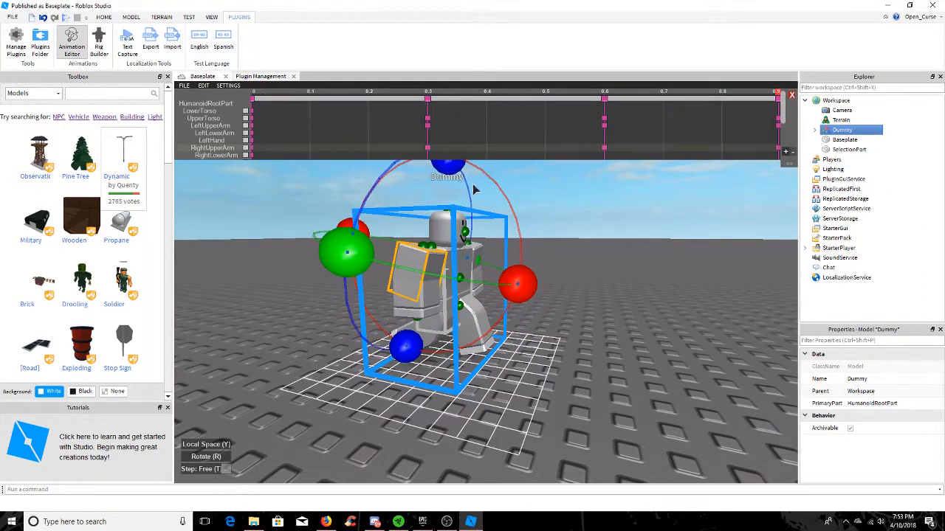
{"action": "right_click_drag", "start_coordinate": [548, 230], "coordinate": [547, 230]}
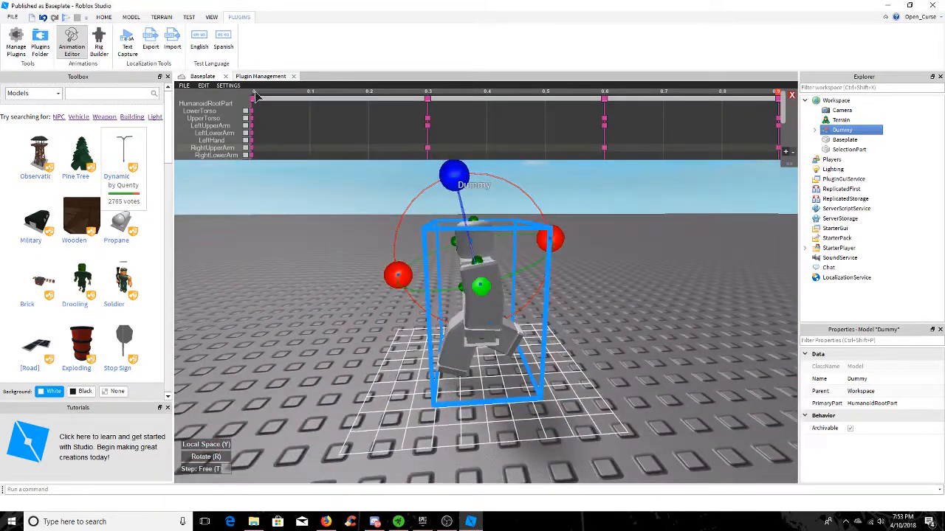
{"action": "key", "text": "space"}
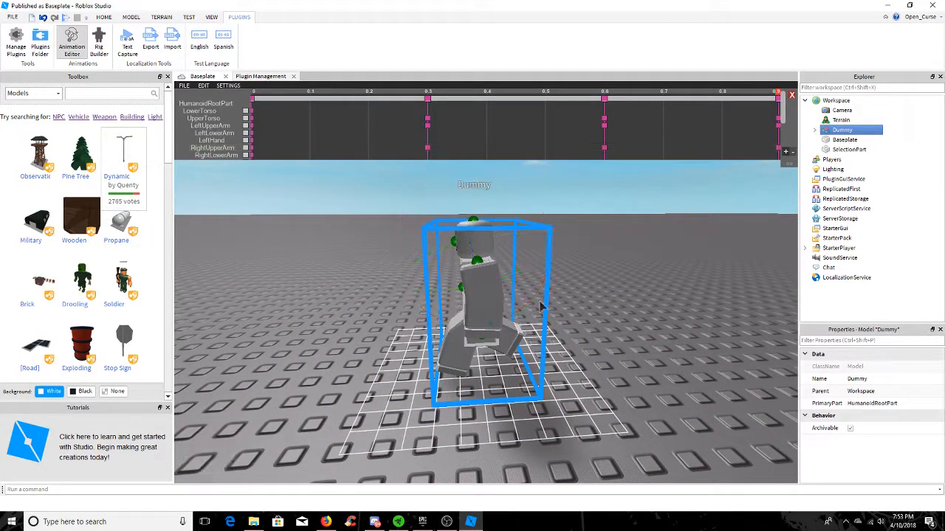
{"action": "left_click", "coordinate": [485, 275]}
{"action": "left_click_drag", "start_coordinate": [583, 257], "coordinate": [585, 265]}
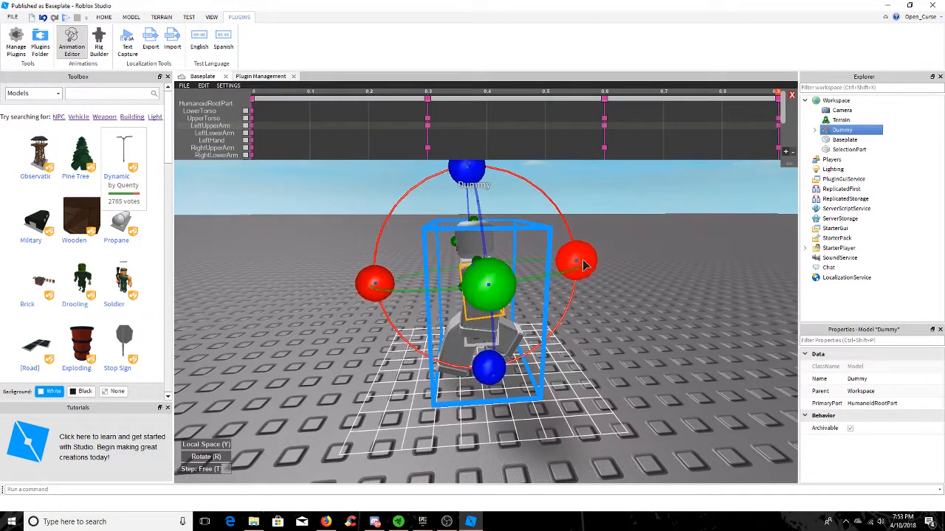
Compare the dummy's pose at the start of the timeline with its 0.9 pose from different sides
{"action": "left_click", "coordinate": [253, 92]}
{"action": "key", "text": "space"}
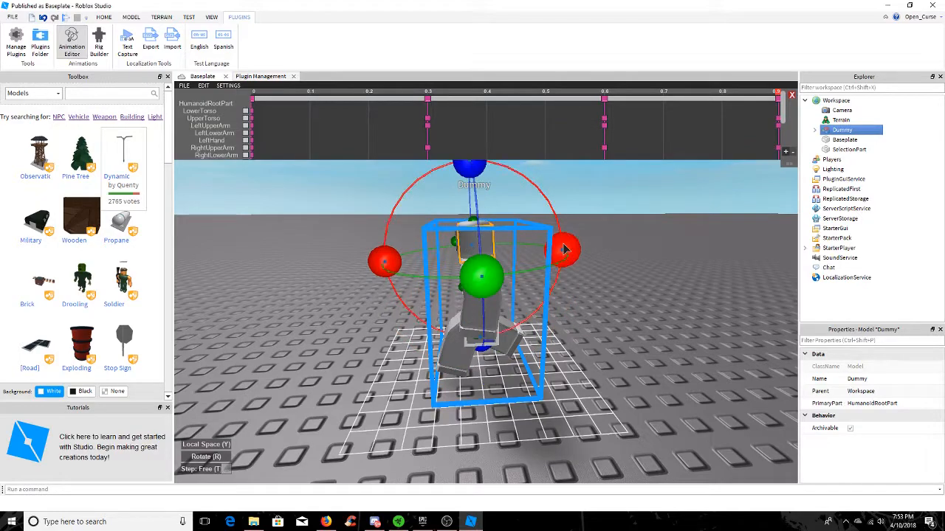
{"action": "left_click", "coordinate": [622, 291]}
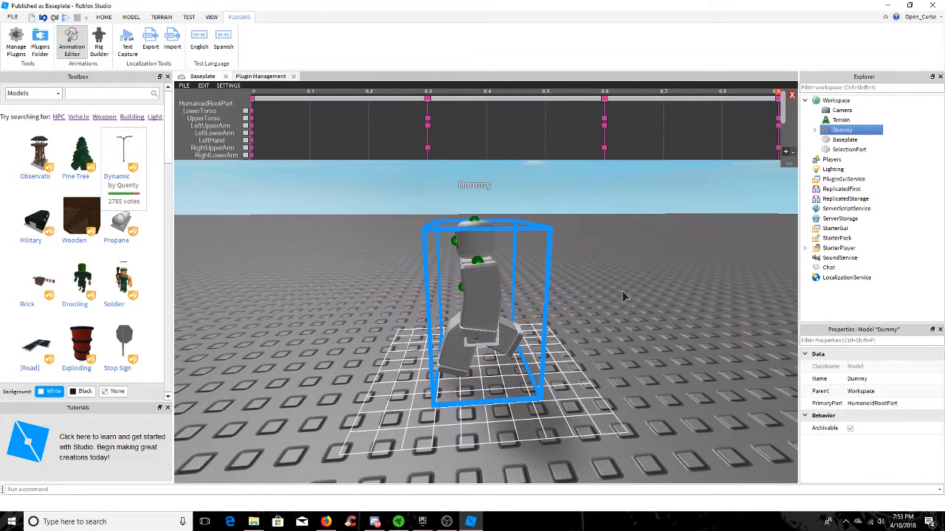
{"action": "right_click_drag", "start_coordinate": [622, 291], "coordinate": [272, 89]}
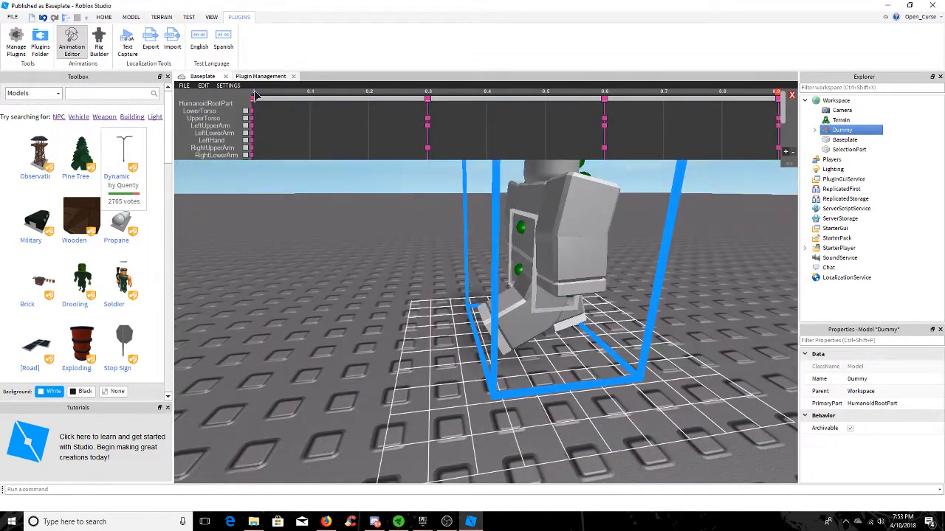
{"action": "left_click", "coordinate": [254, 94]}
{"action": "key", "text": "space"}
At 0.9, readjust the rotation of the dummy's right and left upper legs
{"action": "right_click_drag", "start_coordinate": [708, 344], "coordinate": [591, 336]}
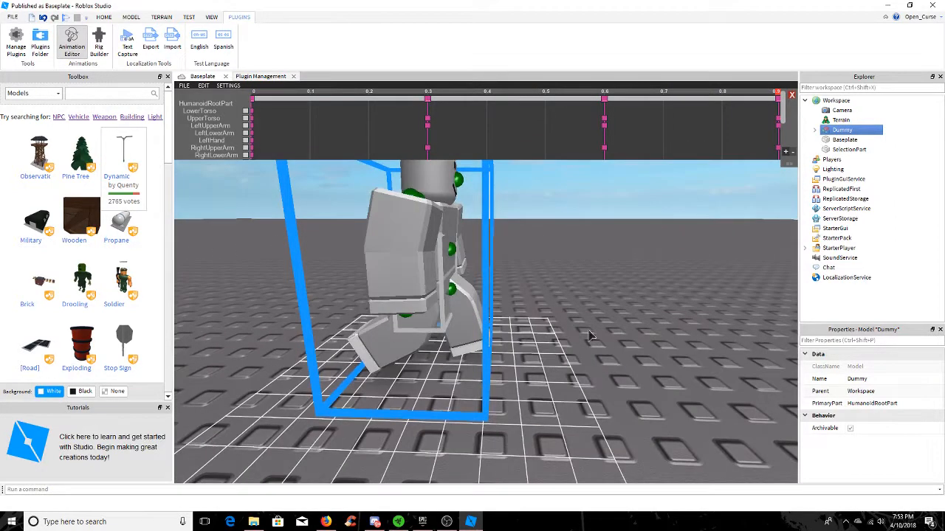
{"action": "left_click", "coordinate": [441, 322]}
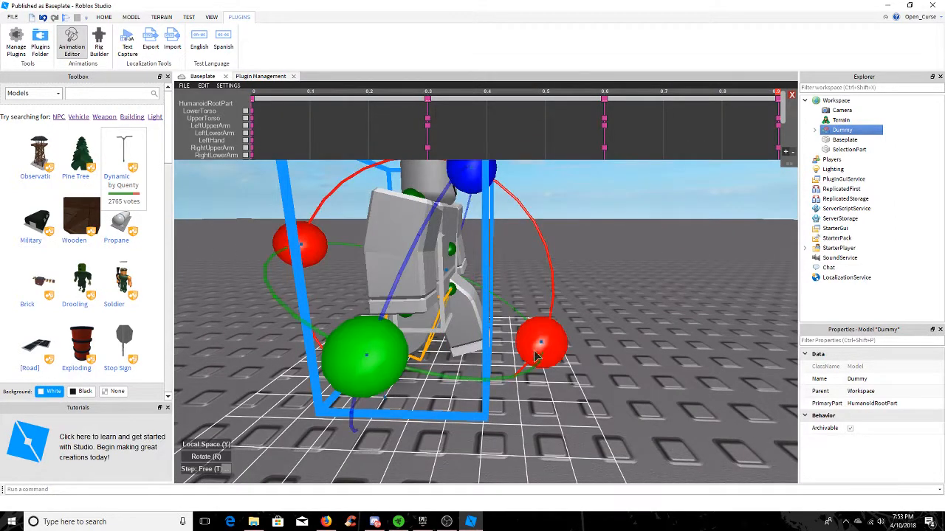
{"action": "left_click", "coordinate": [468, 293]}
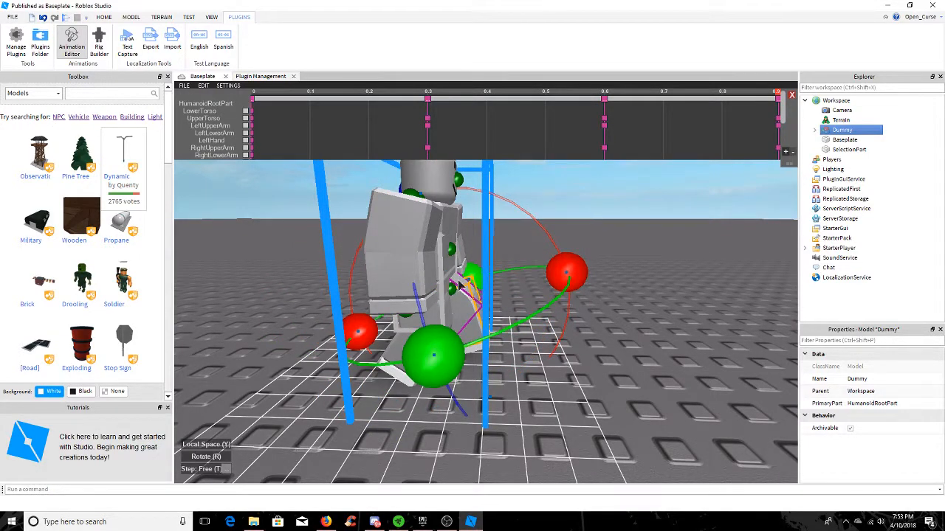
{"action": "left_click", "coordinate": [669, 361]}
{"action": "right_click_drag", "start_coordinate": [669, 361], "coordinate": [592, 314]}
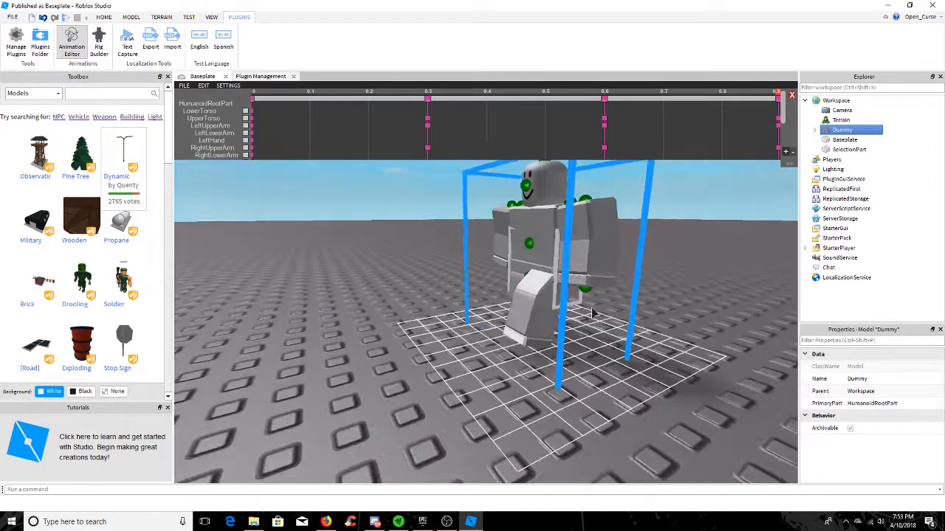
{"action": "left_click", "coordinate": [538, 282]}
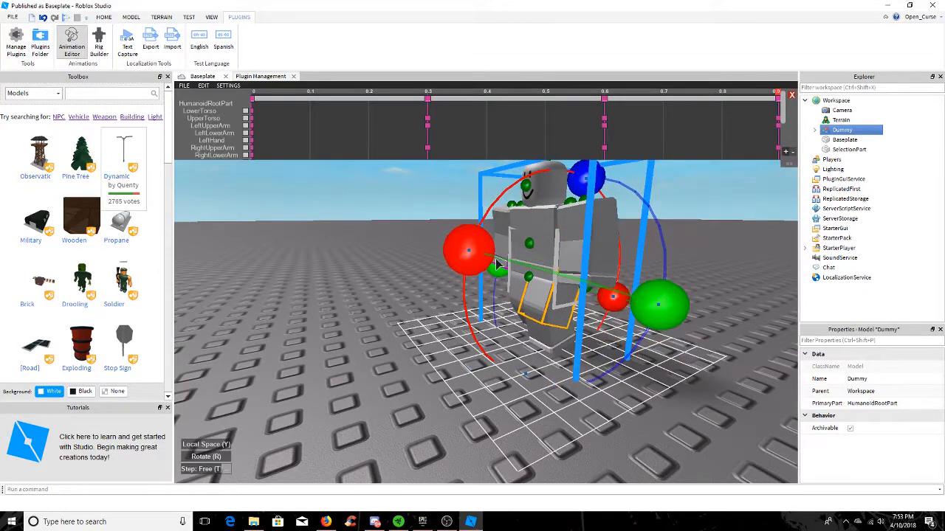
{"action": "left_click", "coordinate": [703, 218]}
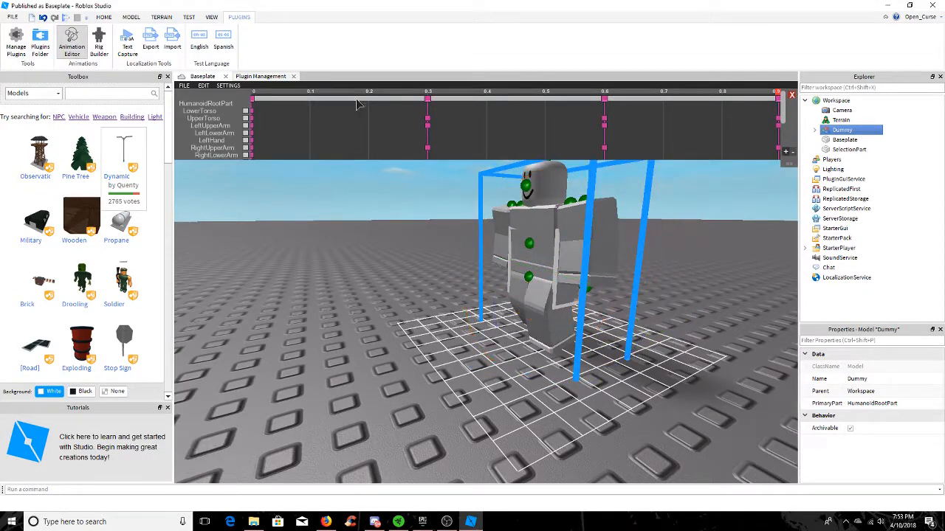
Play the looping animation, examine the leg movement from a distance, and return to the editor
{"action": "left_click", "coordinate": [183, 86]}
{"action": "left_click", "coordinate": [200, 189]}
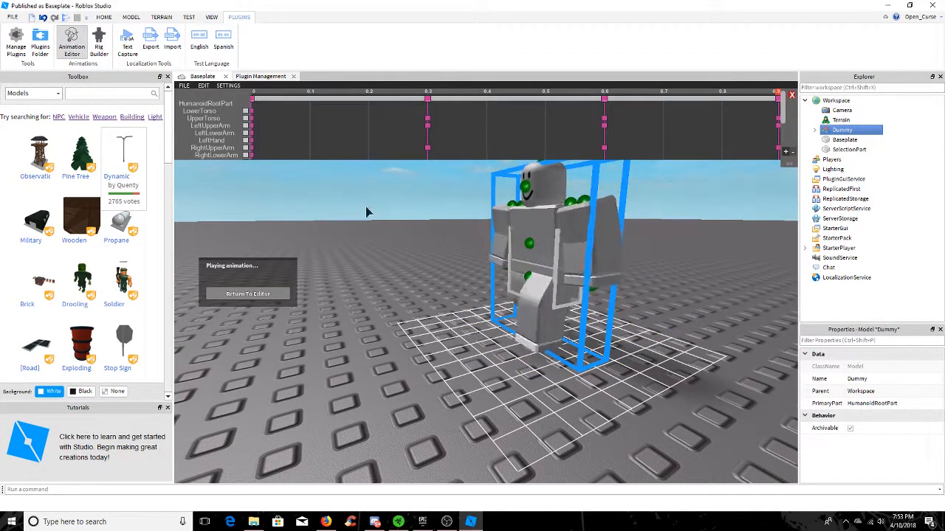
{"action": "scroll", "coordinate": [423, 247], "scroll_direction": "down", "scroll_amount": 3}
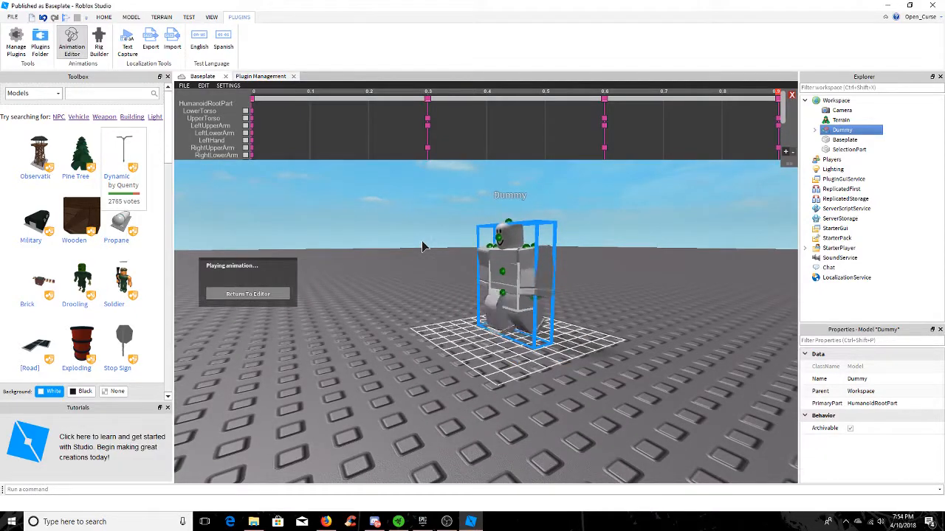
{"action": "right_click_drag", "start_coordinate": [423, 247], "coordinate": [423, 247]}
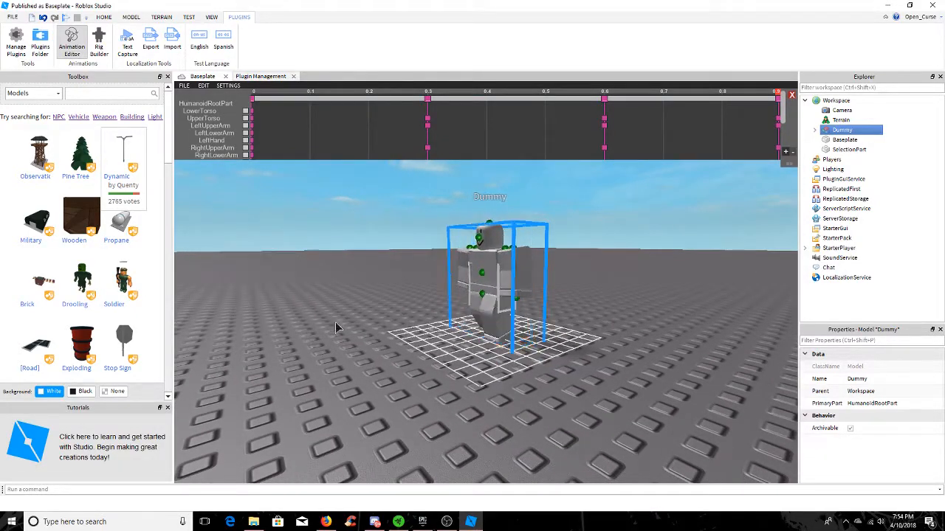
At 0.9, rotate the dummy's right upper leg forward and its left upper leg backward
{"action": "scroll", "coordinate": [419, 323], "scroll_direction": "up", "scroll_amount": 5}
{"action": "left_click", "coordinate": [433, 283]}
{"action": "scroll", "coordinate": [472, 285], "scroll_direction": "down", "scroll_amount": 4}
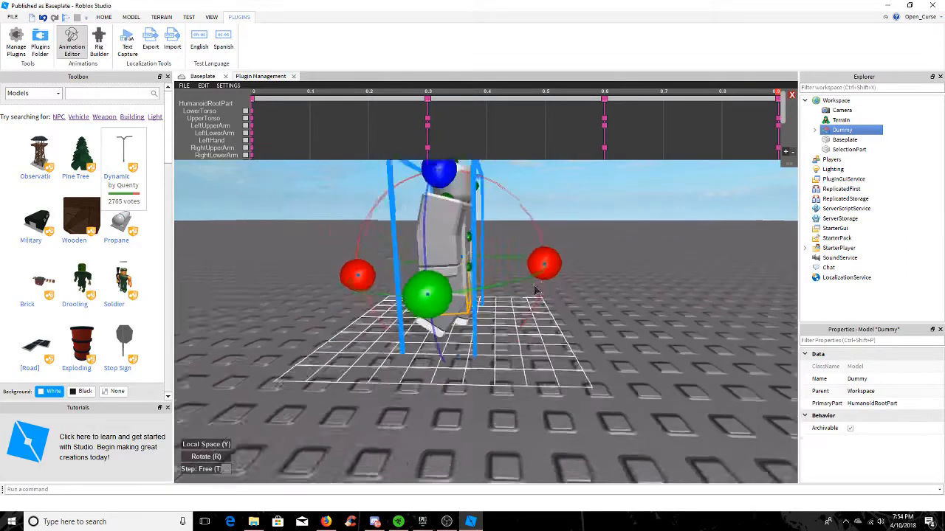
{"action": "left_click_drag", "start_coordinate": [544, 263], "coordinate": [510, 202]}
{"action": "left_click", "coordinate": [497, 223]}
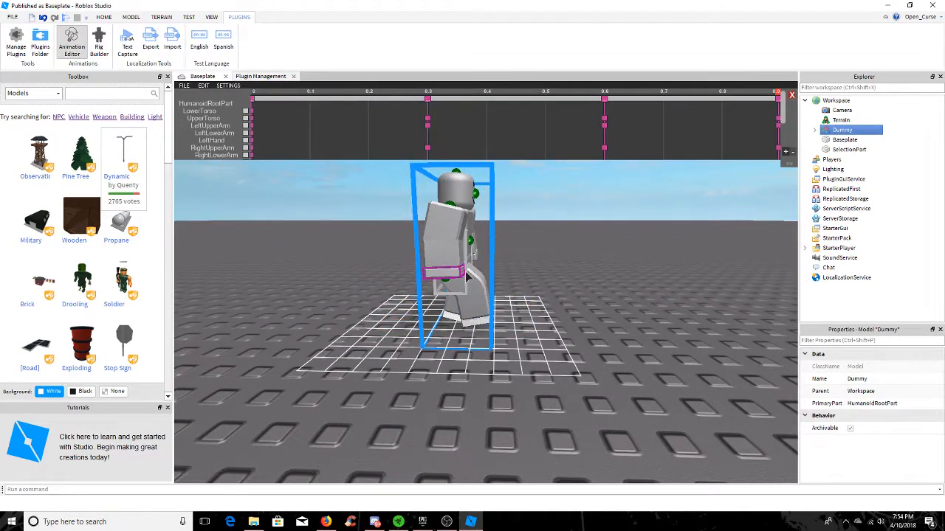
{"action": "right_click_drag", "start_coordinate": [467, 274], "coordinate": [454, 273]}
{"action": "left_click", "coordinate": [444, 266]}
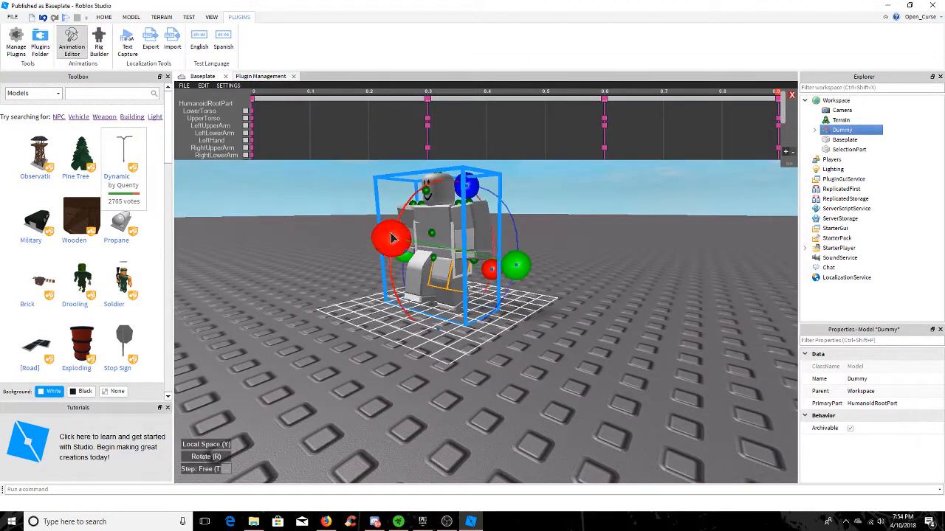
Play the animation again to check the changed leg swing, and return to the editor
{"action": "left_click", "coordinate": [184, 85]}
{"action": "left_click", "coordinate": [200, 101]}
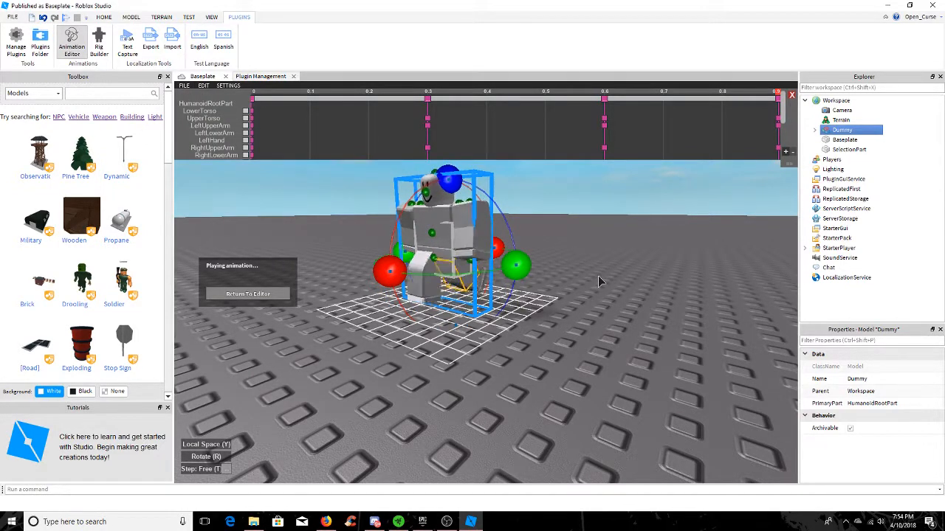
{"action": "left_click", "coordinate": [263, 294]}
Rotate the dummy's right upper leg further at 0.9 and play the animation once more to check the leg swing
{"action": "left_click_drag", "start_coordinate": [421, 260], "coordinate": [399, 209]}
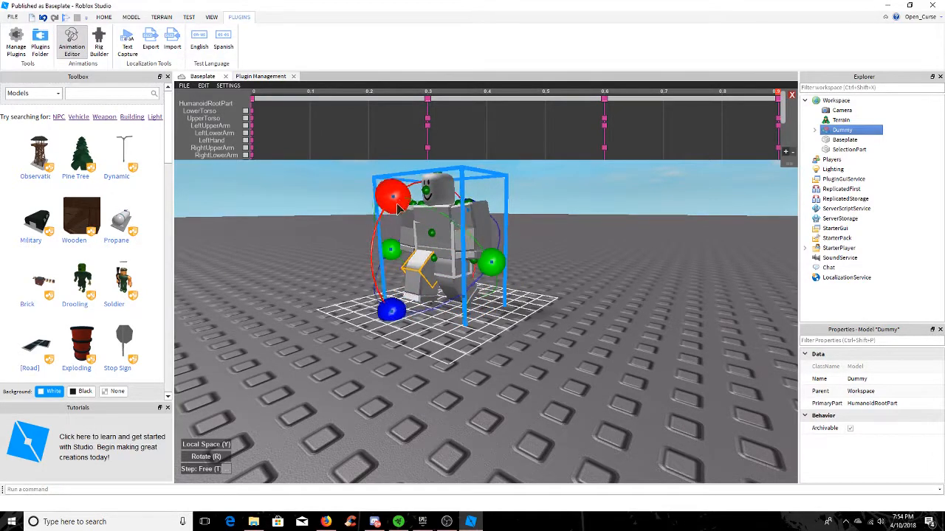
{"action": "left_click", "coordinate": [184, 85]}
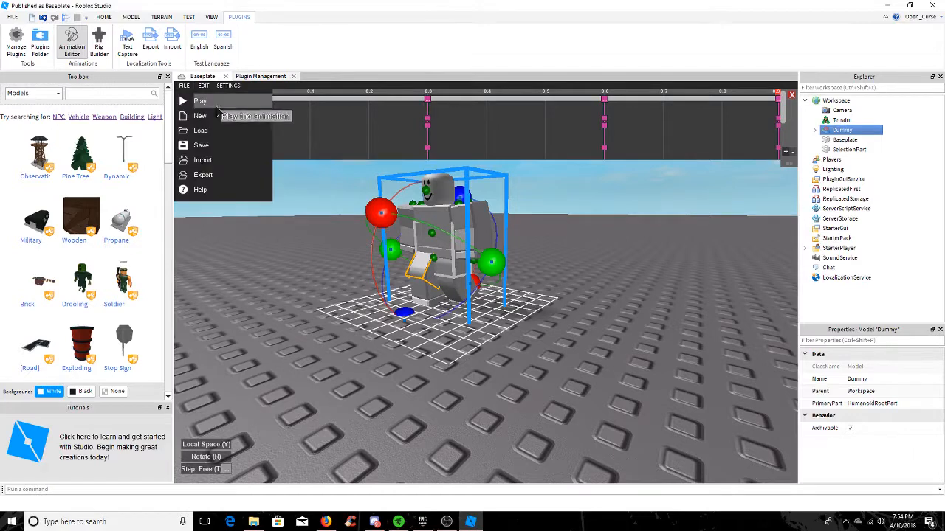
{"action": "left_click", "coordinate": [218, 109]}
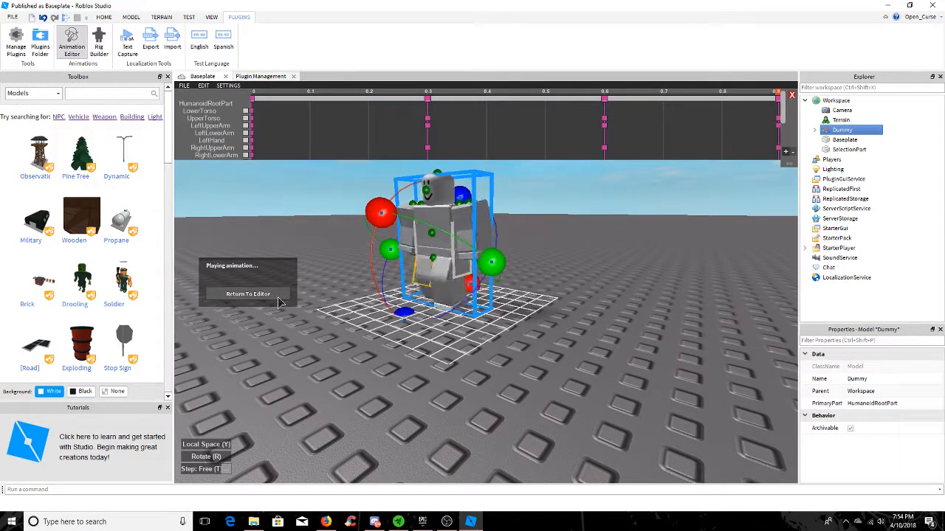
{"action": "left_click", "coordinate": [282, 297]}
{"action": "scroll", "coordinate": [598, 238], "scroll_direction": "up", "scroll_amount": 5}
{"action": "scroll", "coordinate": [598, 238], "scroll_direction": "down", "scroll_amount": 6}
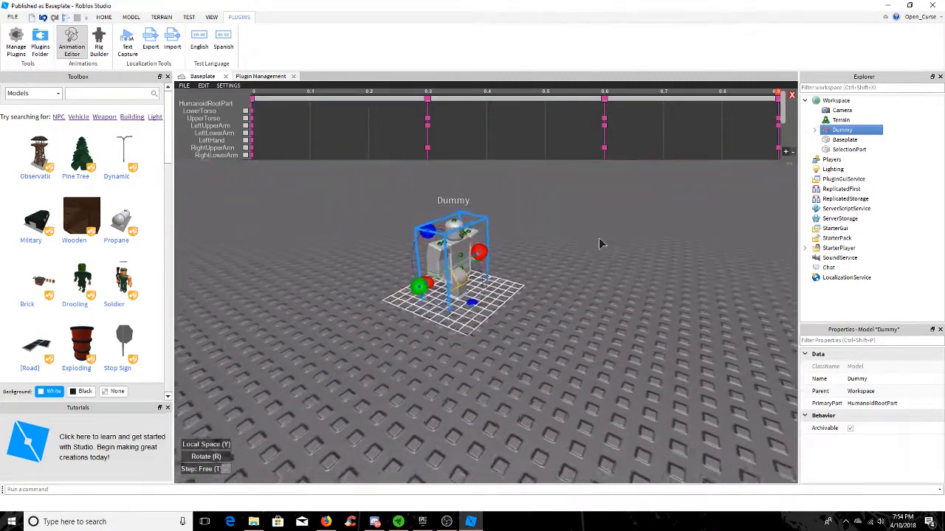
{"action": "scroll", "coordinate": [599, 238], "scroll_direction": "up", "scroll_amount": 5}
{"action": "right_click_drag", "start_coordinate": [598, 238], "coordinate": [610, 263]}
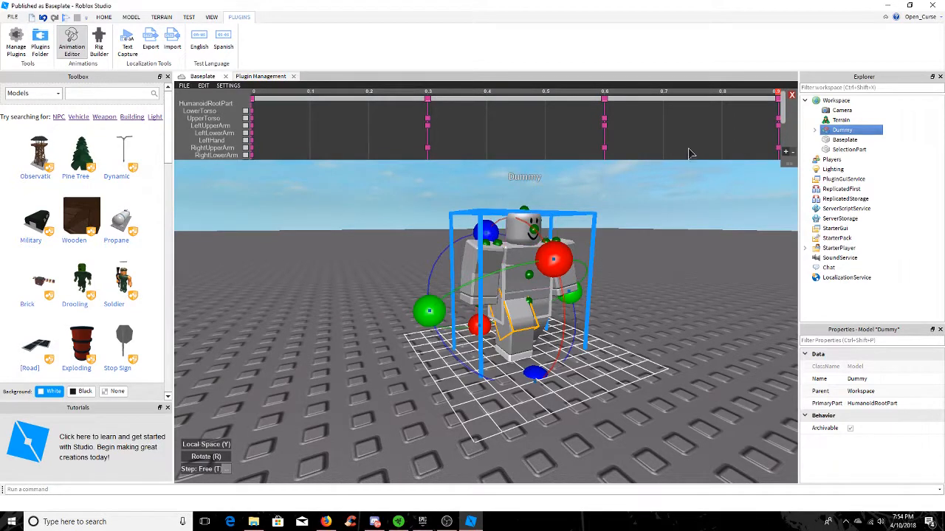
Export the animation to Roblox as a new animation named "walk 5"
{"action": "left_click", "coordinate": [185, 86]}
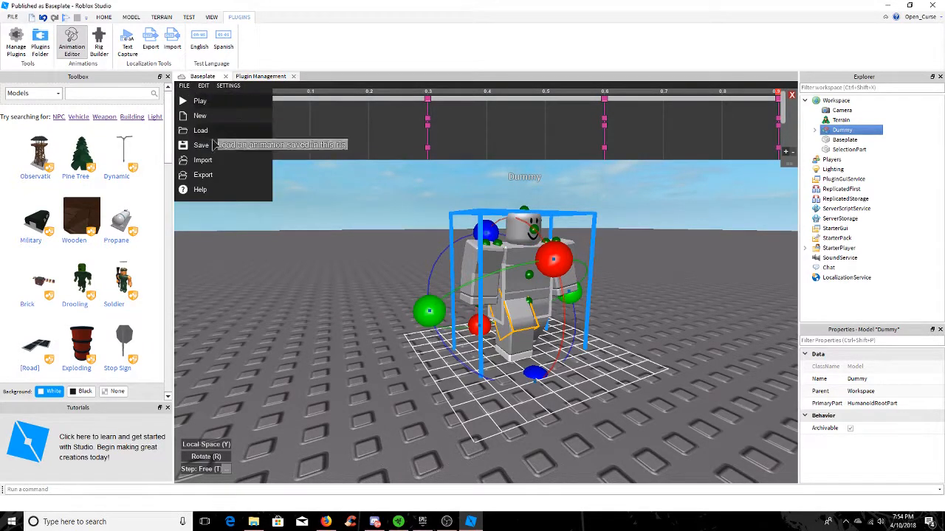
{"action": "left_click", "coordinate": [203, 175]}
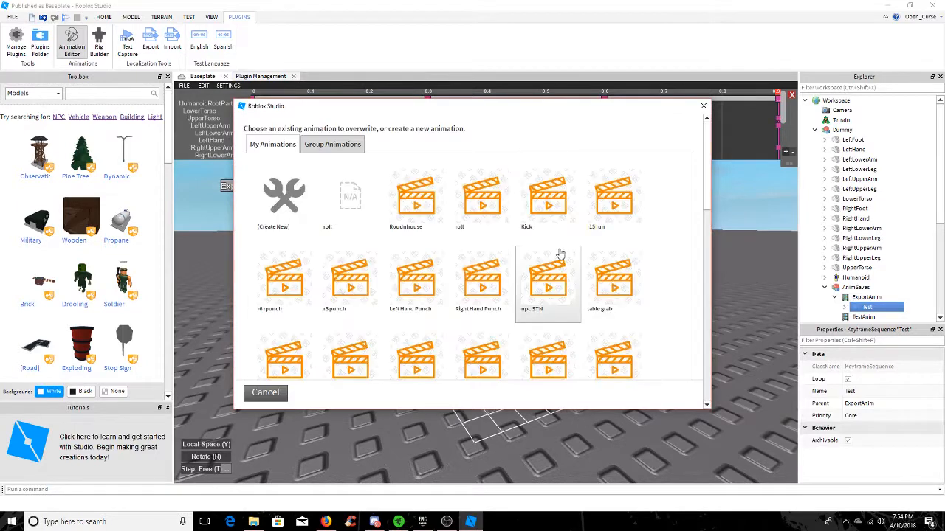
{"action": "left_click", "coordinate": [306, 203]}
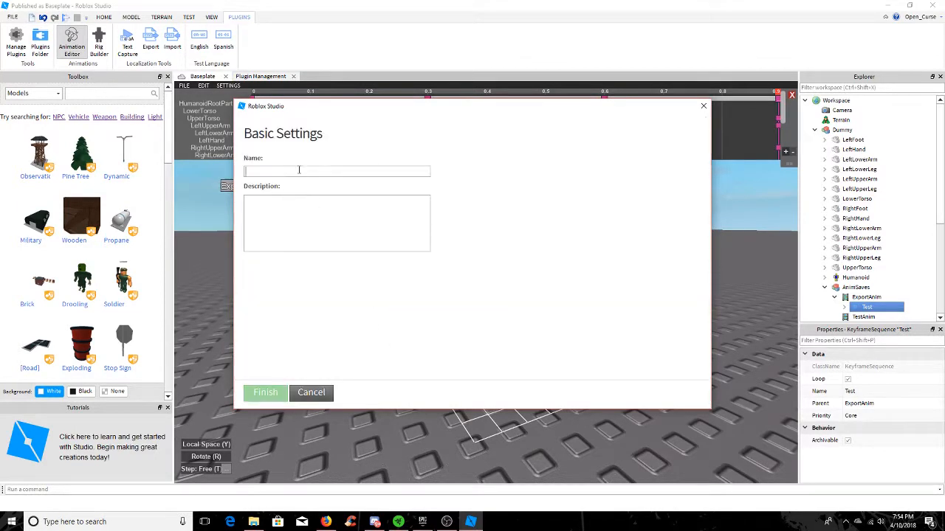
{"action": "type", "text": "walk5"}
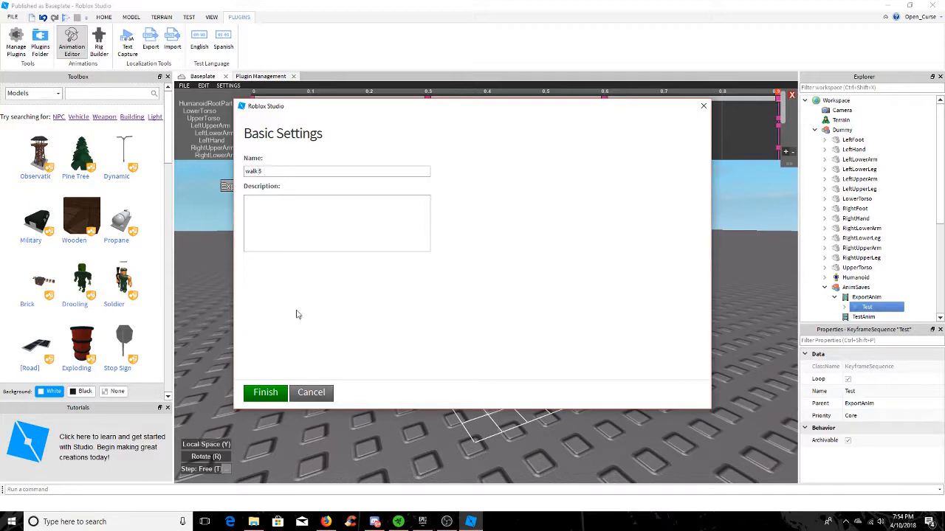
{"action": "left_click", "coordinate": [276, 396]}
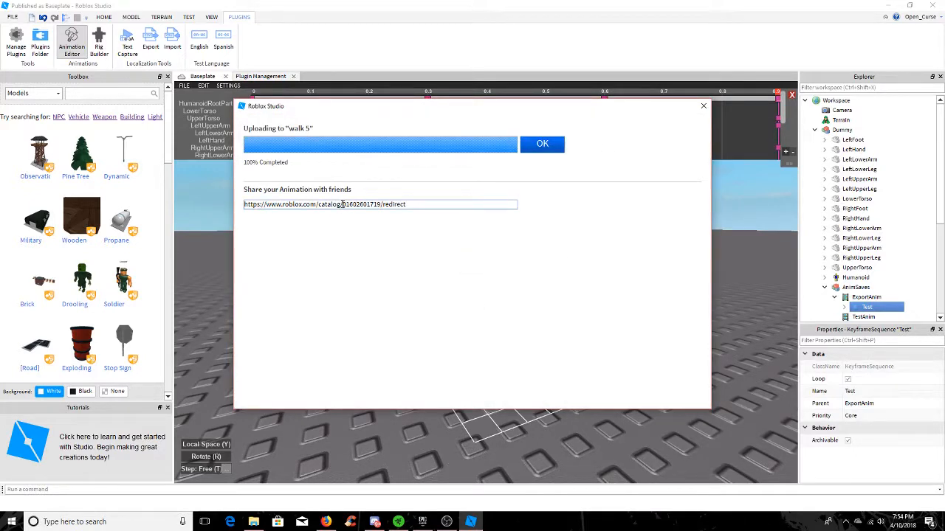
Copy the asset ID from the uploaded animation's share link and close the upload dialog
{"action": "left_click_drag", "start_coordinate": [342, 205], "coordinate": [381, 205]}
{"action": "left_click_drag", "start_coordinate": [381, 204], "coordinate": [343, 210]}
{"action": "key", "text": "ctrl+c"}
{"action": "left_click", "coordinate": [541, 148]}
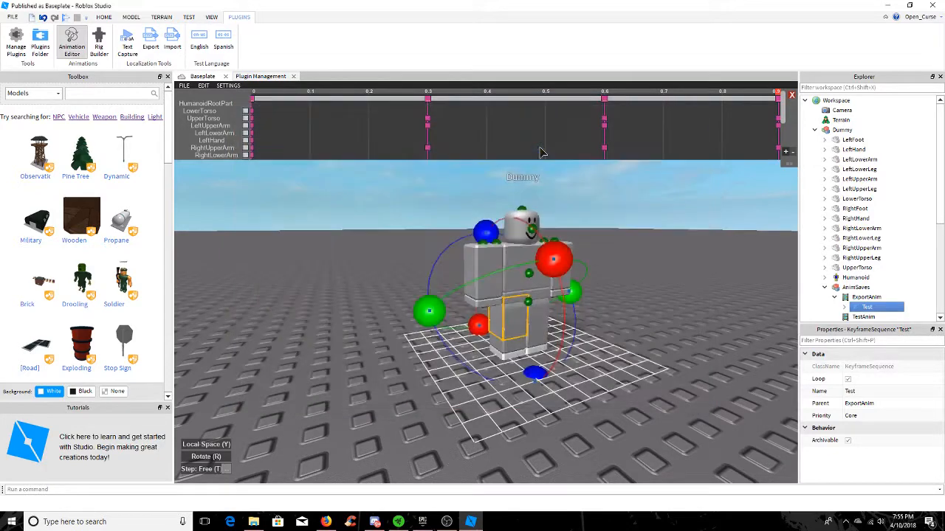
Close the animation editor and delete the dummy from the workspace
{"action": "left_click", "coordinate": [97, 94]}
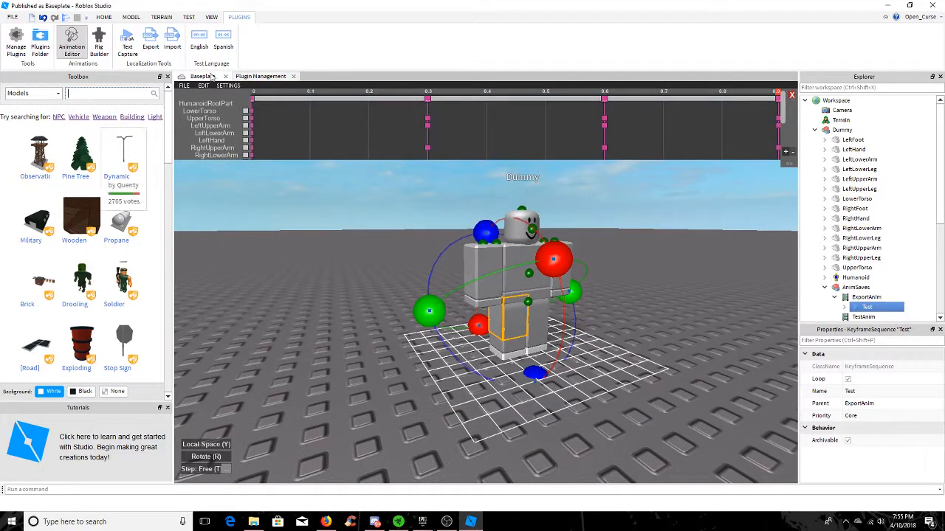
{"action": "left_click", "coordinate": [791, 95]}
{"action": "left_click", "coordinate": [475, 293]}
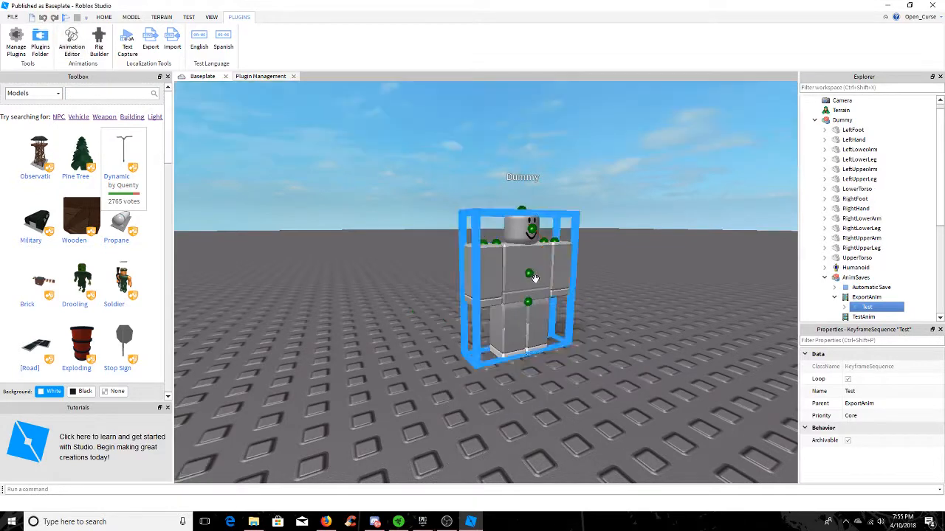
{"action": "left_click", "coordinate": [528, 273]}
{"action": "left_click", "coordinate": [516, 255]}
{"action": "right_click", "coordinate": [516, 255]}
{"action": "left_click", "coordinate": [555, 316]}
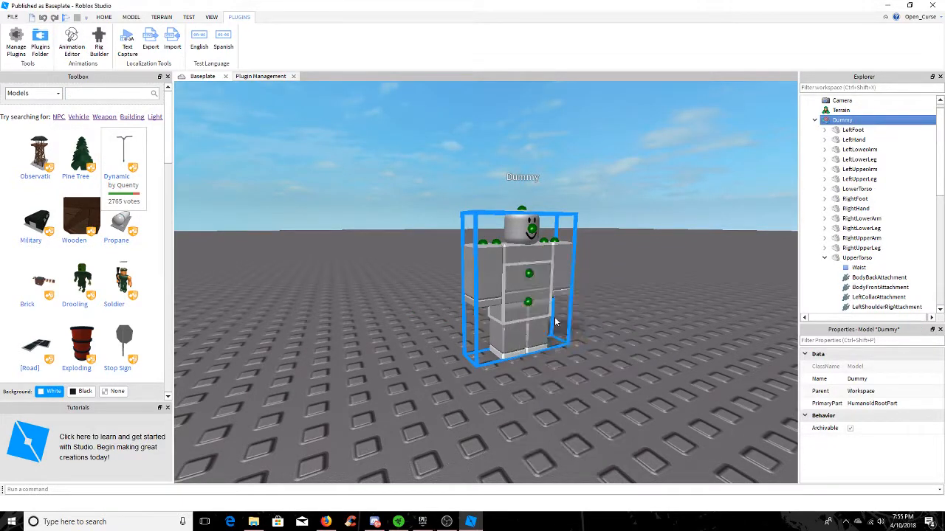
Search the model library for "animation in" and insert the Animation Handler script into the workspace
{"action": "left_click", "coordinate": [116, 98]}
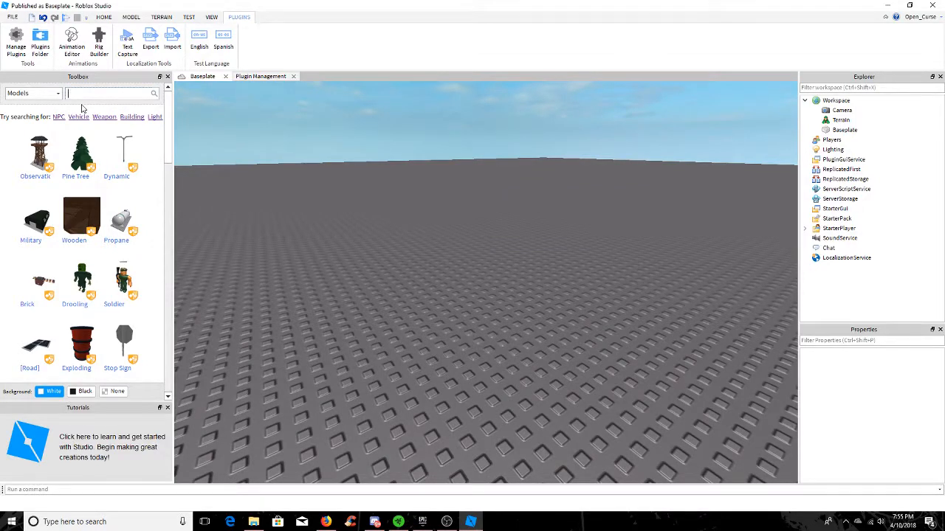
{"action": "type", "text": "animation in"}
{"action": "key", "text": "Return"}
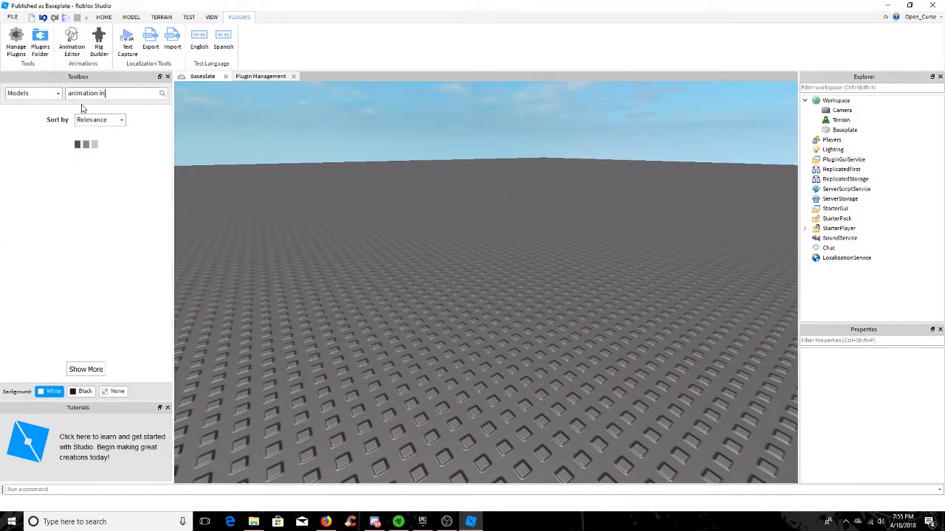
{"action": "left_click", "coordinate": [40, 164]}
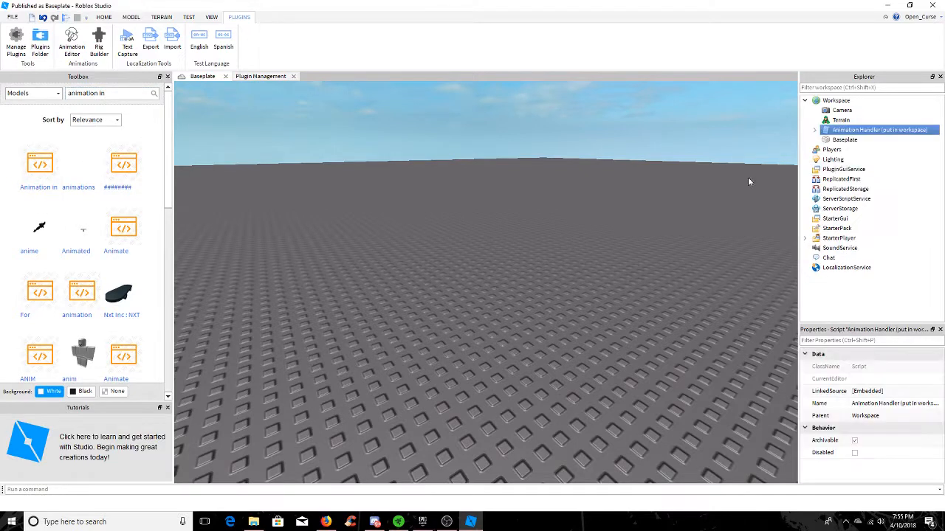
Expand the Animation Handler script and rename it "anim"
{"action": "left_click", "coordinate": [815, 131]}
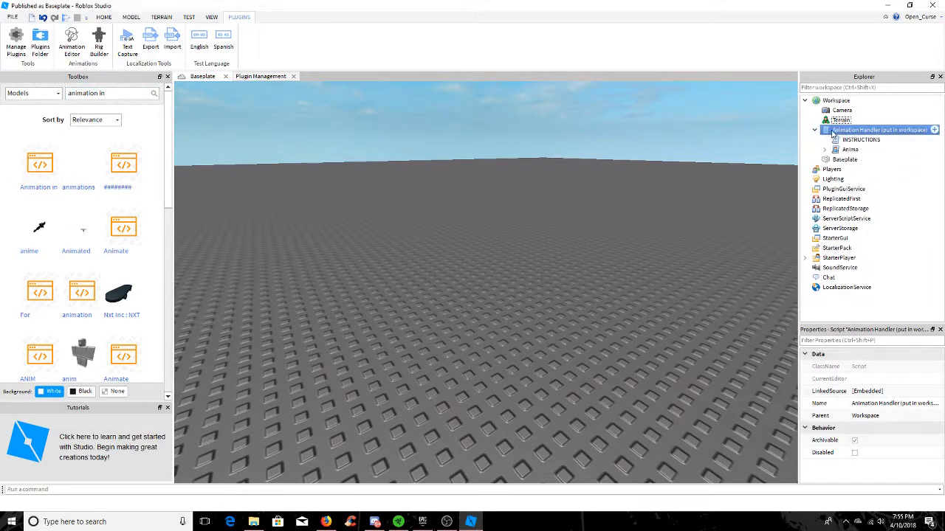
{"action": "left_click", "coordinate": [899, 404]}
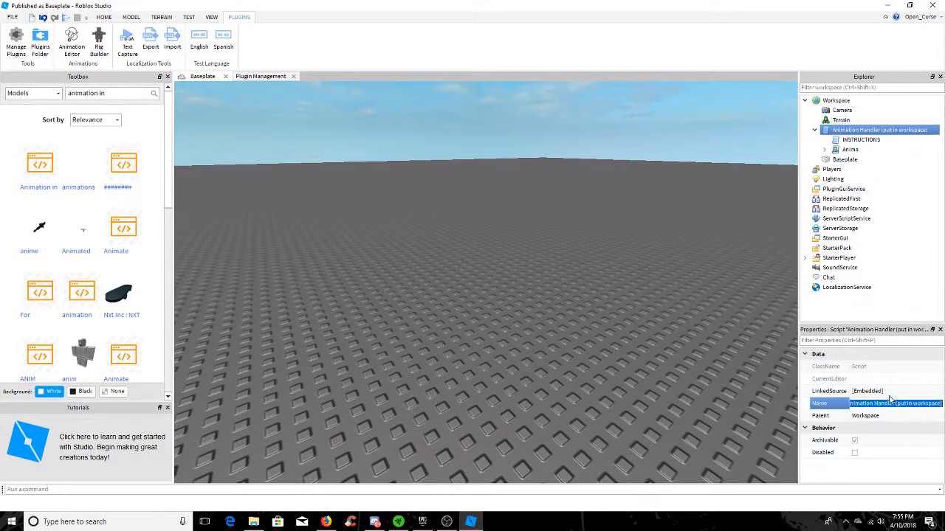
{"action": "type", "text": "an"}
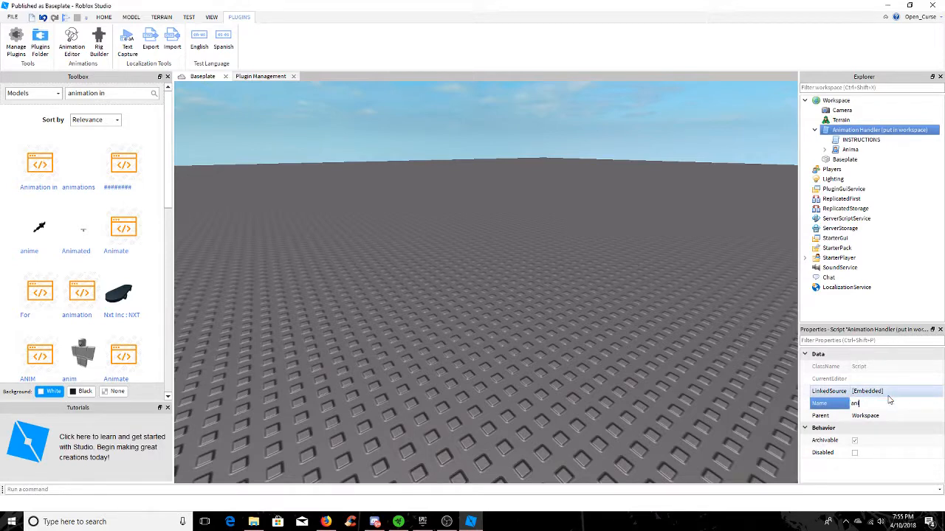
{"action": "type", "text": "im"}
{"action": "key", "text": "Return"}
{"action": "left_click", "coordinate": [824, 150]}
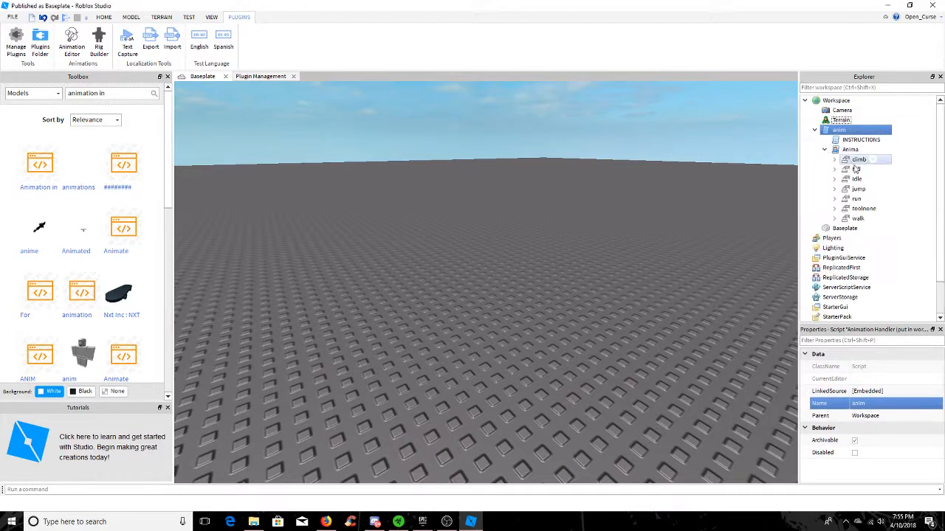
{"action": "left_click", "coordinate": [842, 150]}
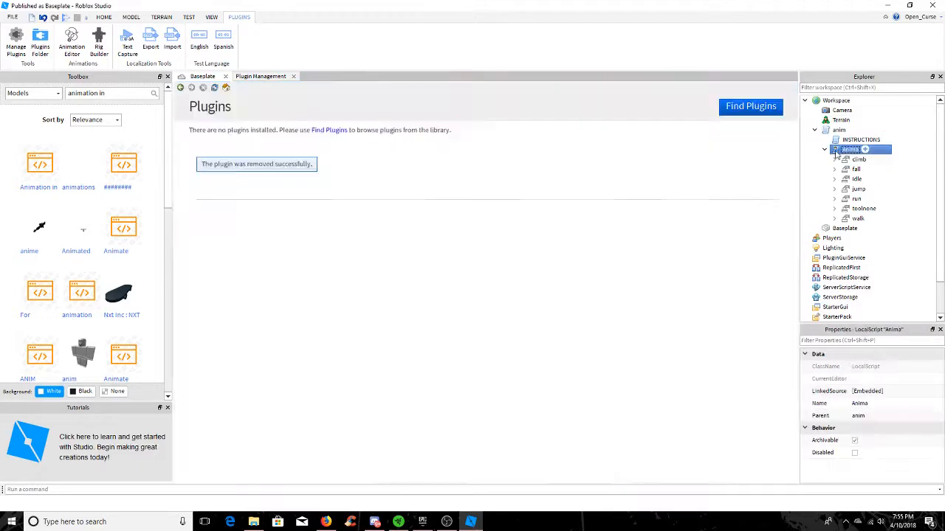
{"action": "double_click", "coordinate": [836, 152]}
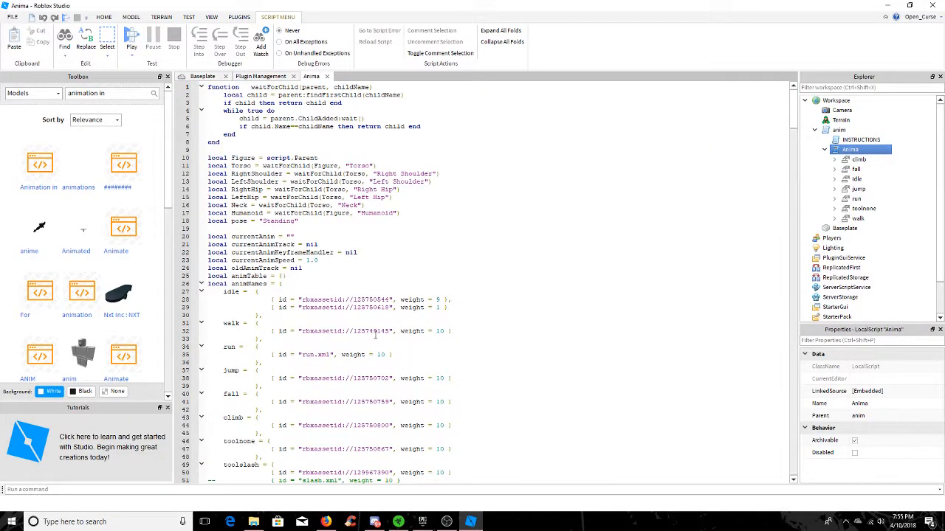
{"action": "scroll", "coordinate": [377, 334], "scroll_direction": "down", "scroll_amount": 7}
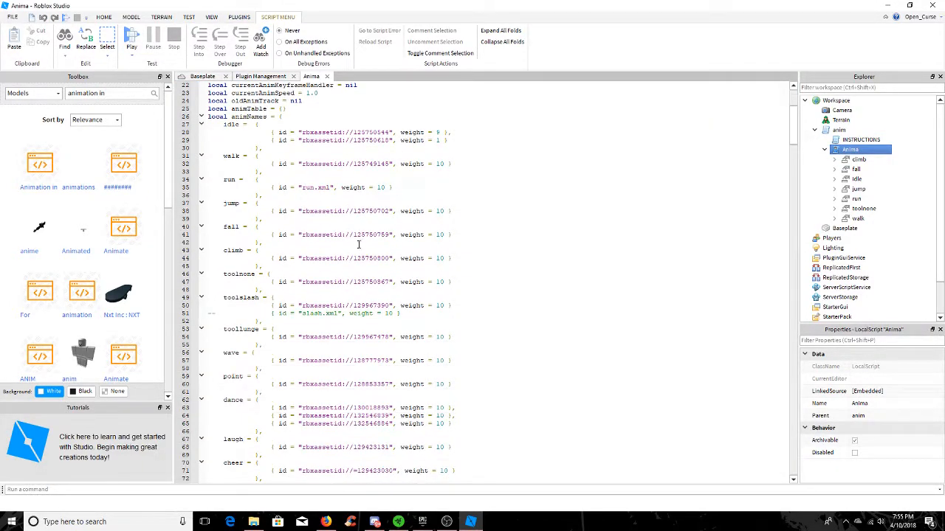
{"action": "scroll", "coordinate": [367, 234], "scroll_direction": "up", "scroll_amount": 2}
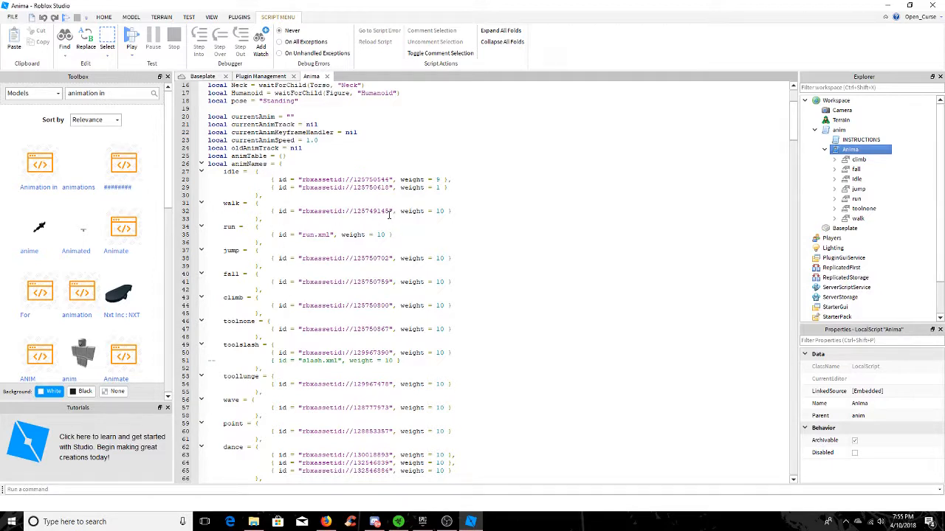
{"action": "left_click_drag", "start_coordinate": [390, 212], "coordinate": [354, 212]}
{"action": "key", "text": "ctrl+v"}
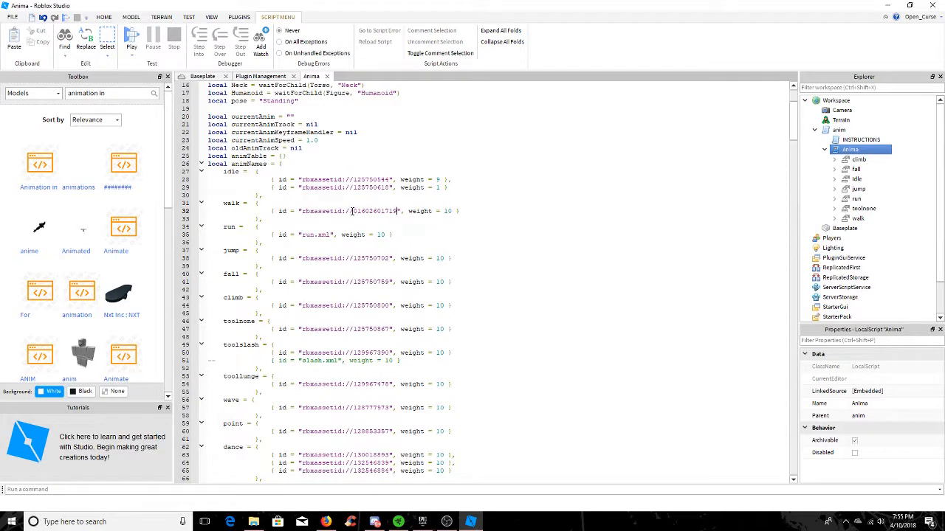
{"action": "left_click_drag", "start_coordinate": [353, 212], "coordinate": [399, 212]}
{"action": "key", "text": "ctrl+c"}
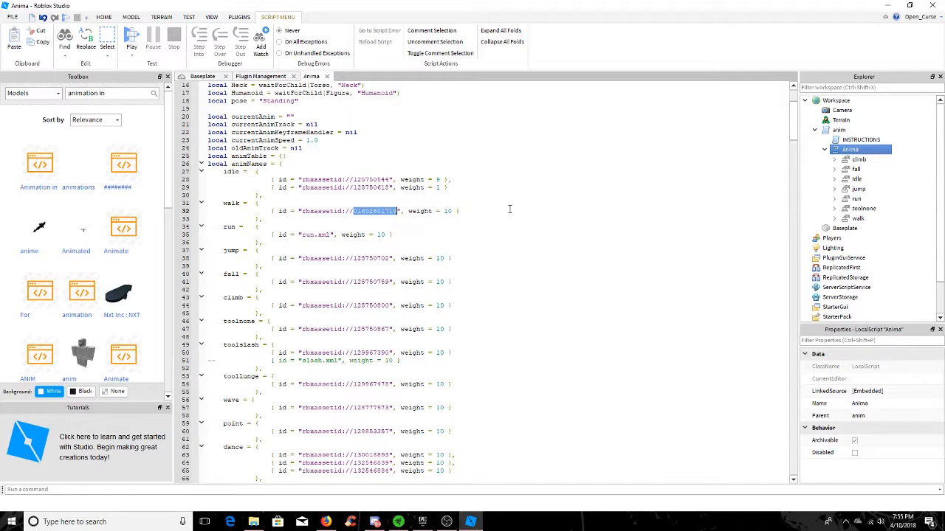
{"action": "left_click", "coordinate": [202, 76]}
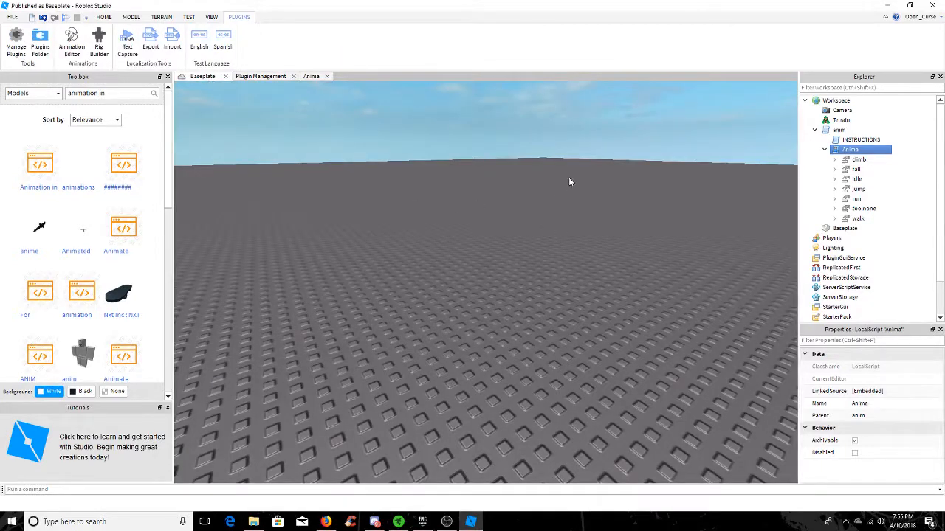
{"action": "left_click", "coordinate": [590, 178]}
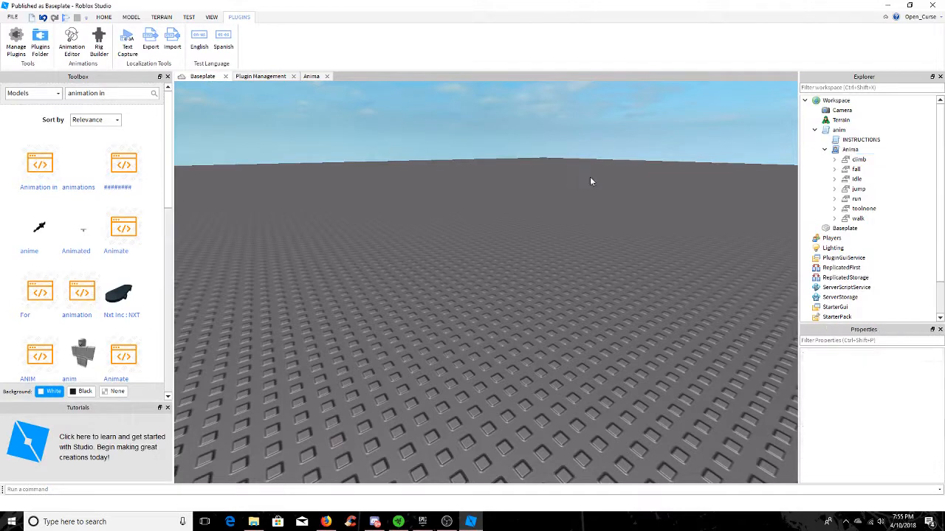
{"action": "double_click", "coordinate": [857, 218]}
{"action": "left_click", "coordinate": [874, 228]}
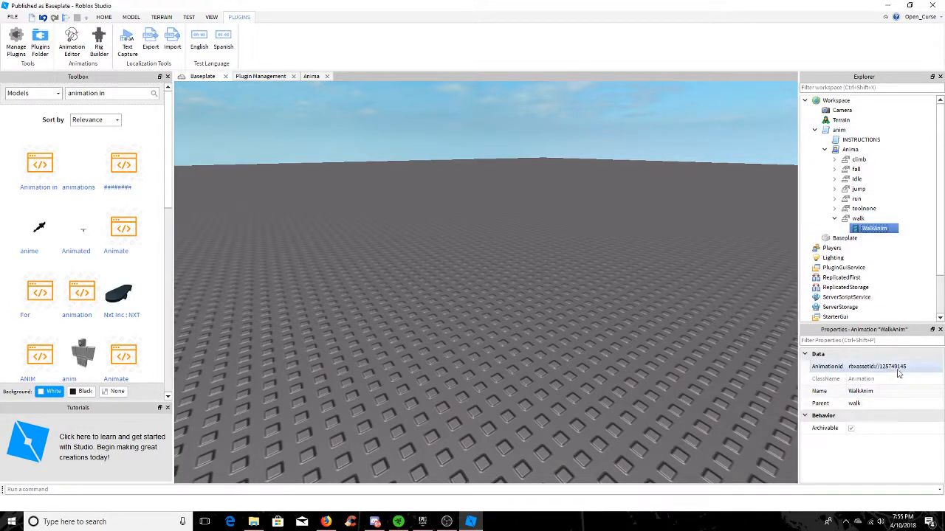
{"action": "left_click", "coordinate": [899, 373]}
{"action": "left_click_drag", "start_coordinate": [907, 368], "coordinate": [881, 378]}
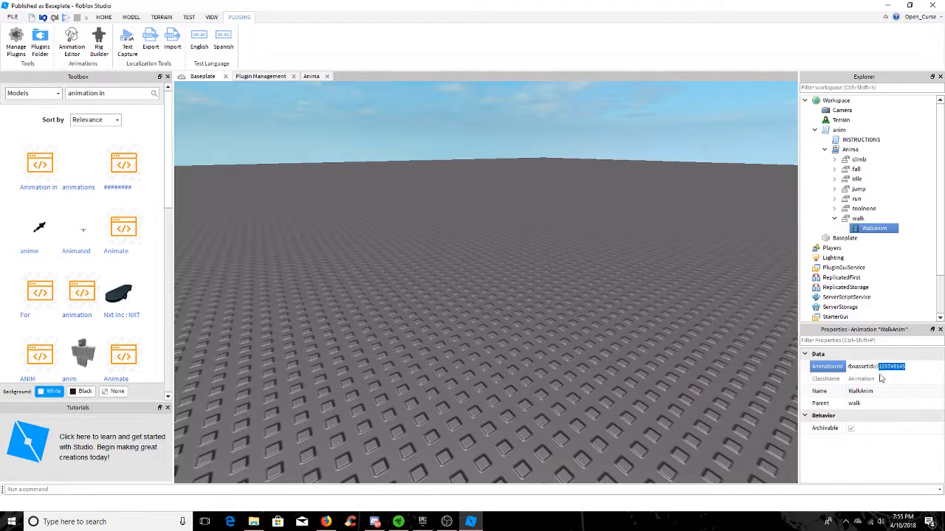
{"action": "key", "text": "ctrl+v"}
{"action": "left_click", "coordinate": [596, 244]}
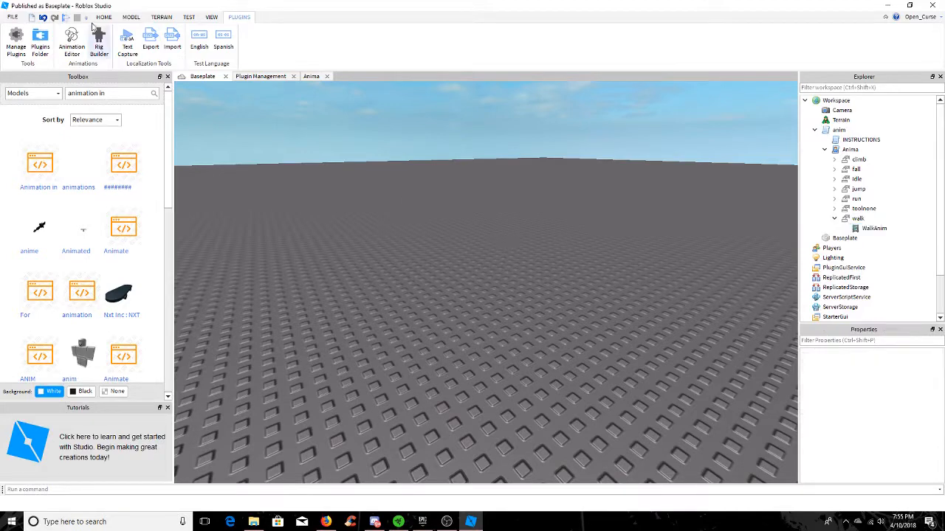
Playtest the place, walk the avatar around while viewing it from several angles, and stop the test
{"action": "left_click", "coordinate": [65, 16]}
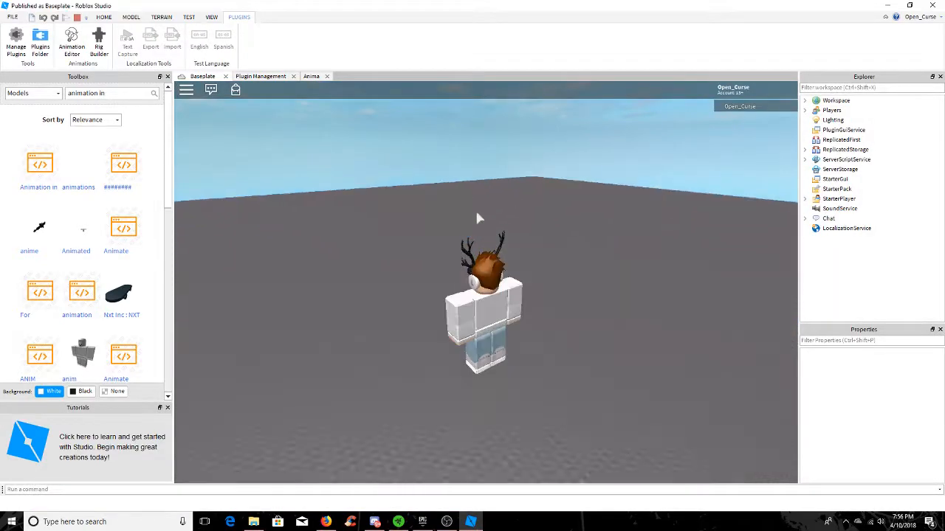
{"action": "right_click_drag", "start_coordinate": [501, 233], "coordinate": [501, 232]}
{"action": "key", "text": "a"}
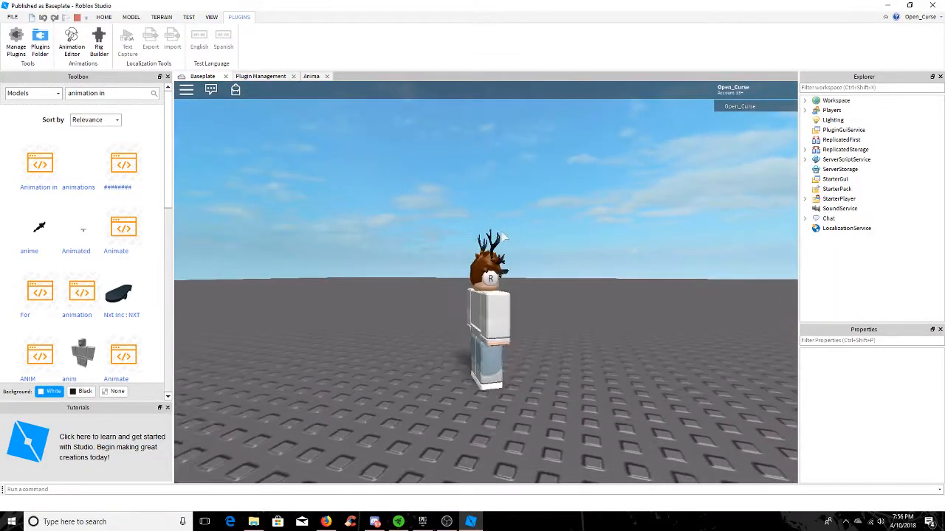
{"action": "key", "text": "w"}
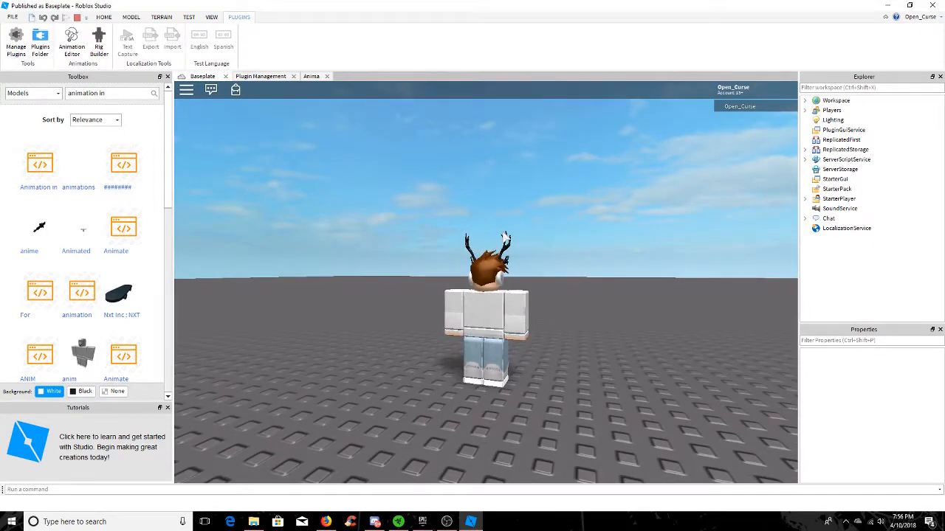
{"action": "right_click_drag", "start_coordinate": [408, 213], "coordinate": [410, 220]}
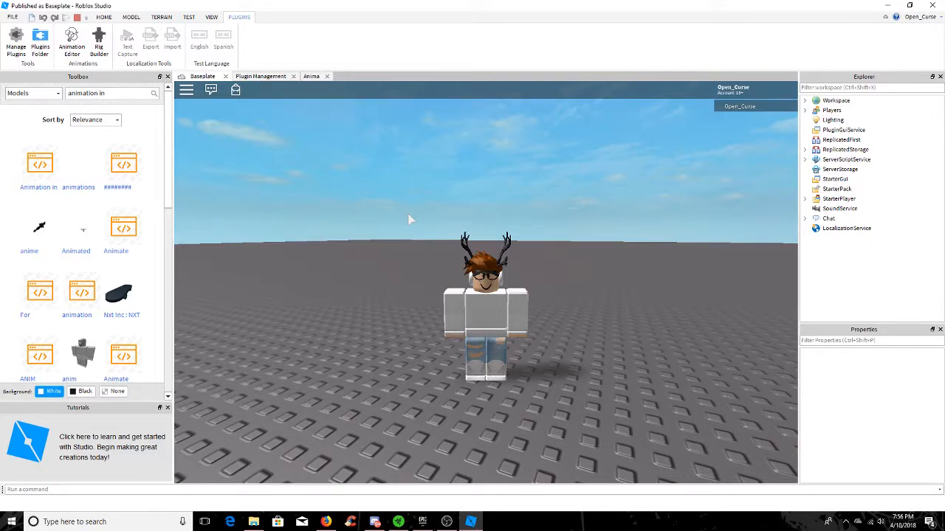
{"action": "right_click_drag", "start_coordinate": [487, 196], "coordinate": [495, 194]}
{"action": "scroll", "coordinate": [494, 195], "scroll_direction": "up", "scroll_amount": 3}
{"action": "scroll", "coordinate": [494, 194], "scroll_direction": "down", "scroll_amount": 3}
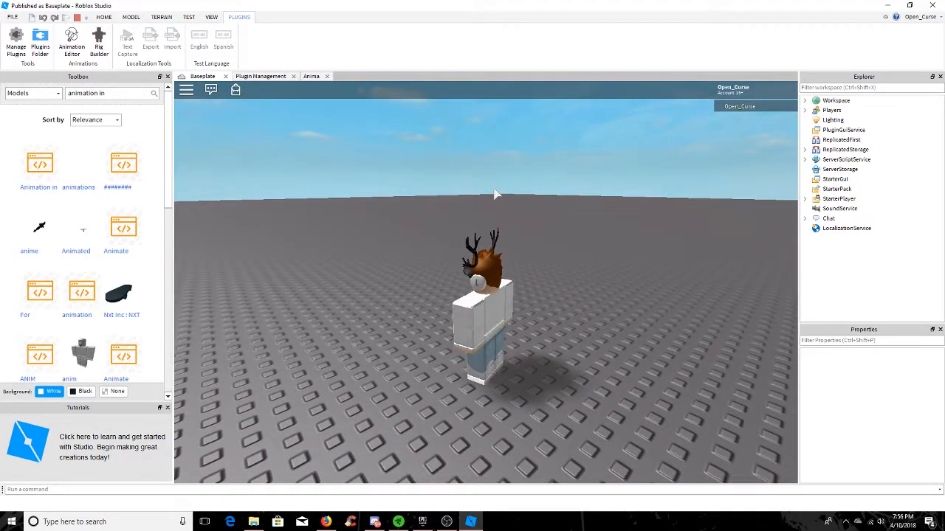
{"action": "right_click_drag", "start_coordinate": [495, 194], "coordinate": [493, 193]}
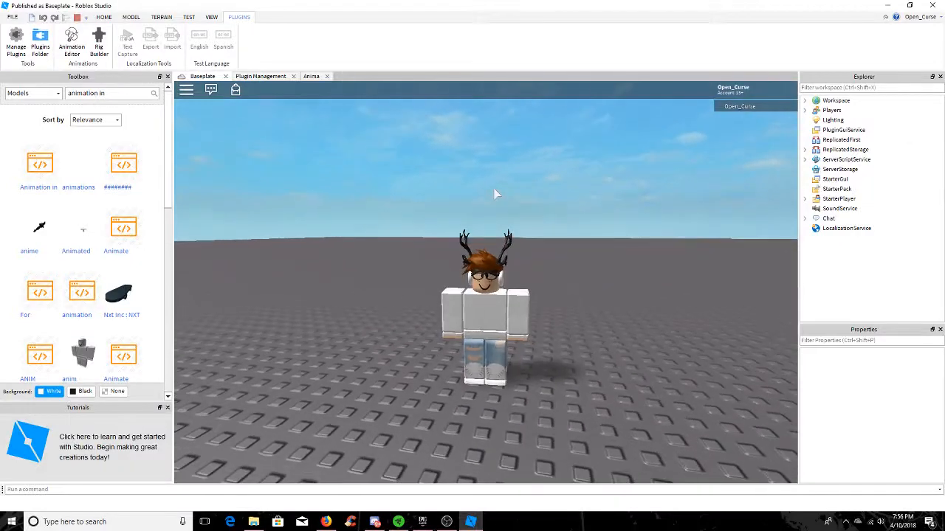
{"action": "left_click", "coordinate": [77, 17]}
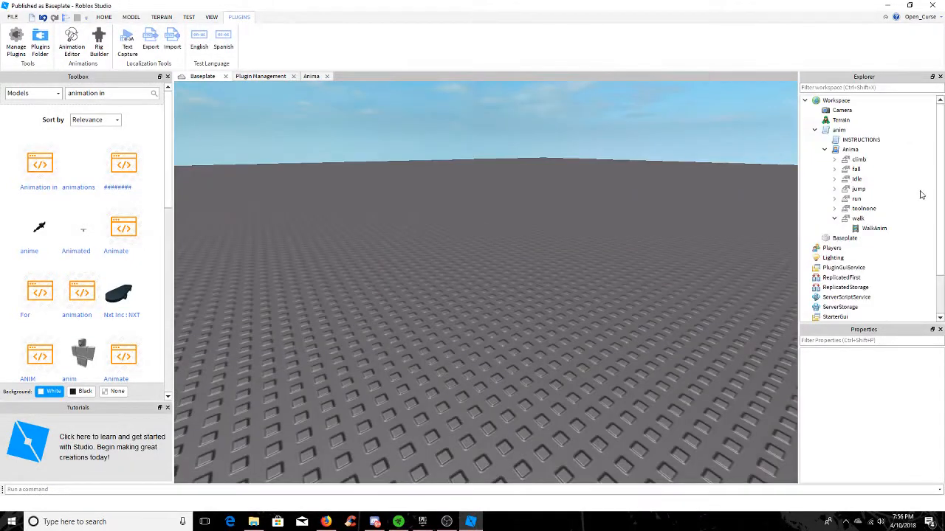
Select the WalkAnim object under walk to check its AnimationId
{"action": "left_click", "coordinate": [874, 228]}
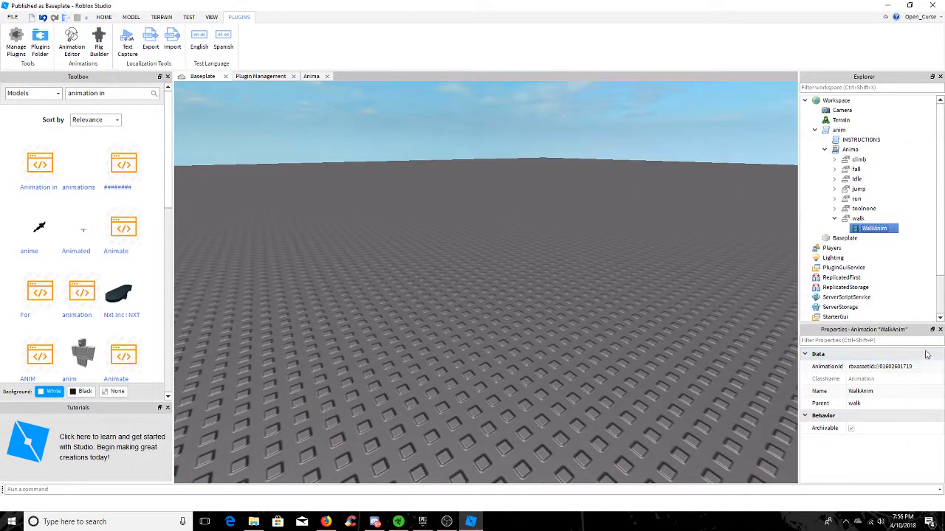